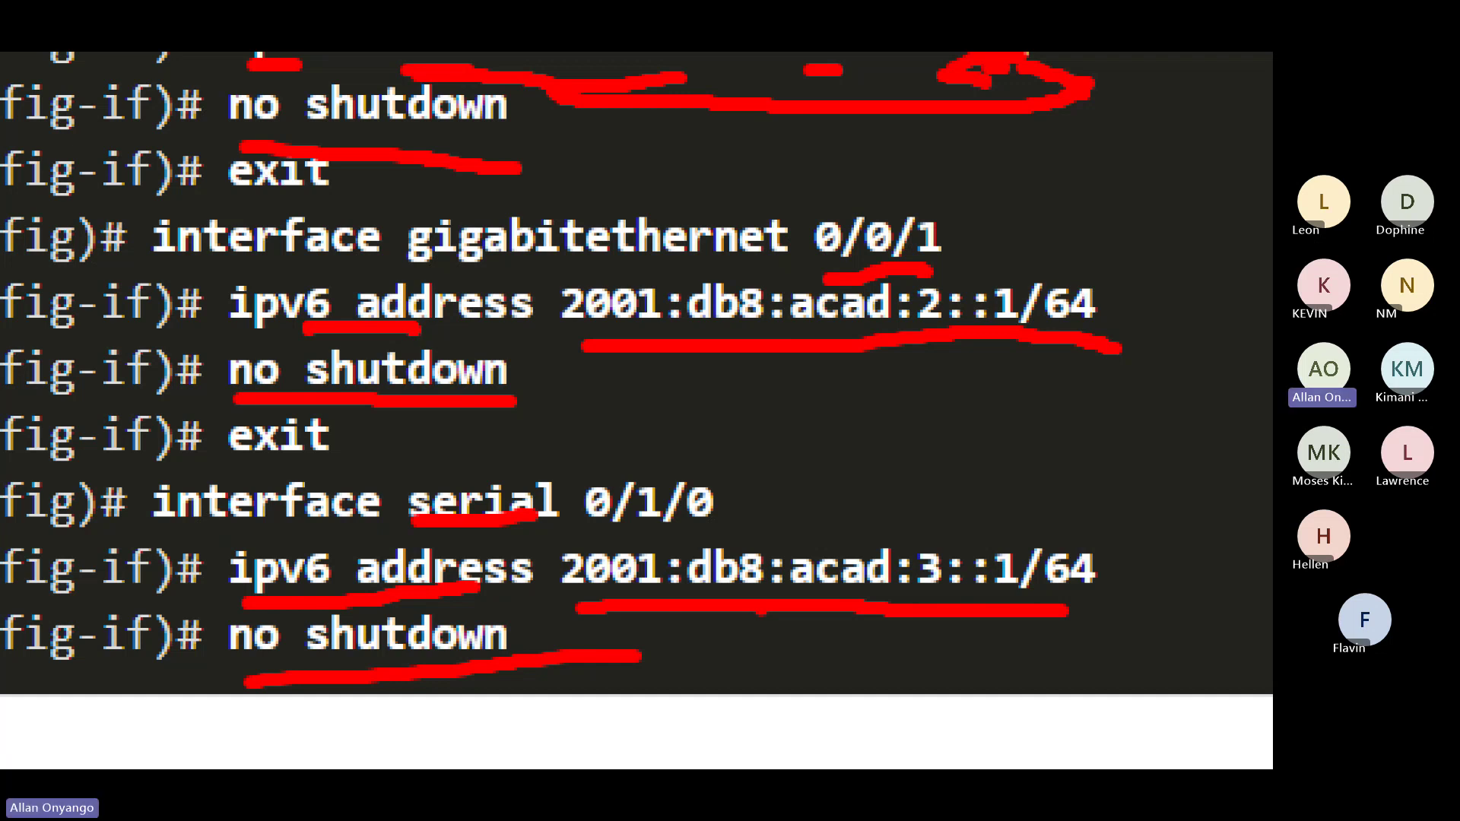
Step: Enlarge the TCP/IPv6 Properties figure in section 12.4.2 of the course page and dismiss the low-battery notice
scroll(761, 456, down, 5)
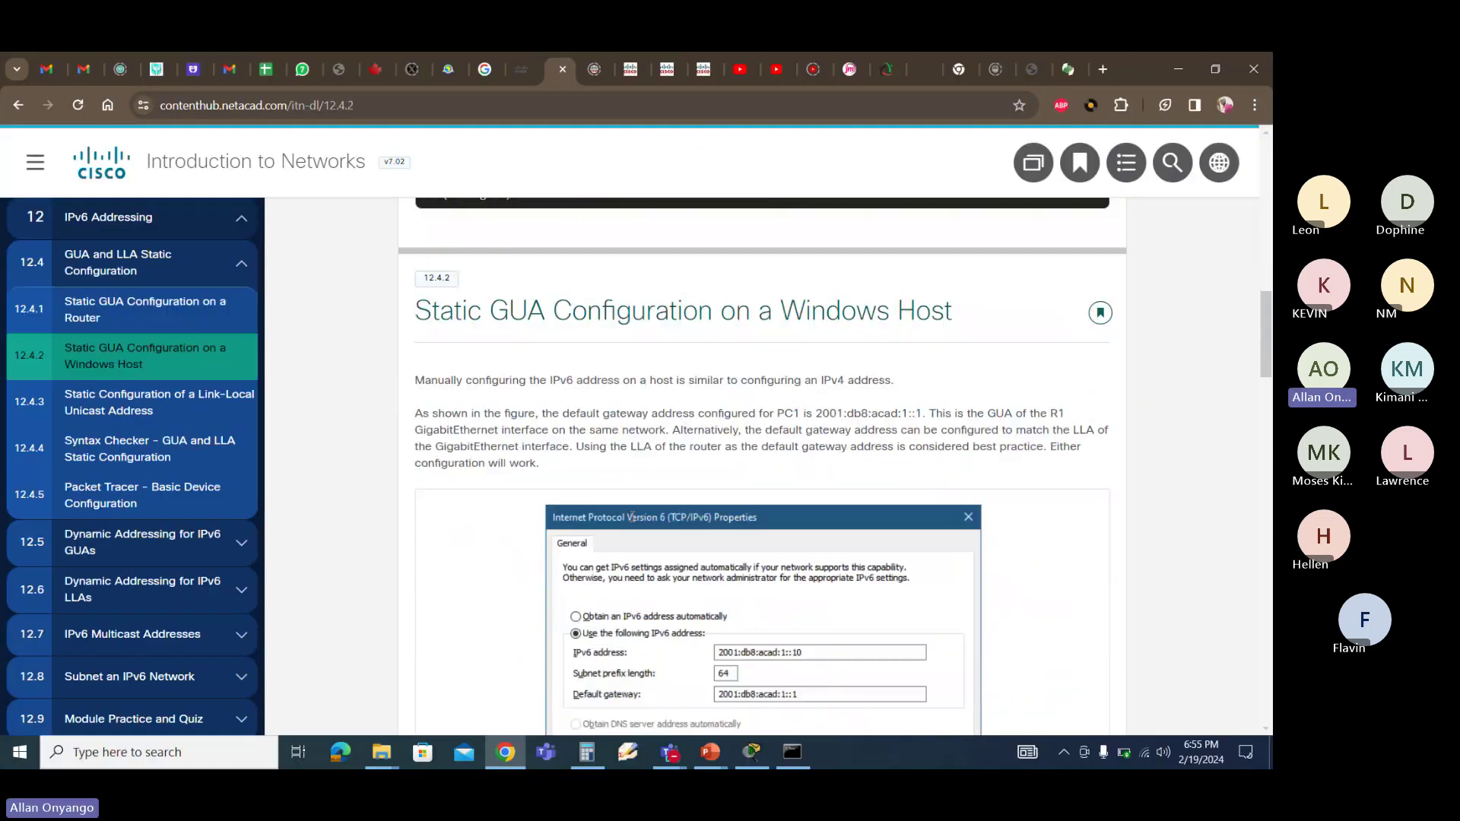
scroll(761, 456, down, 3)
click(660, 521)
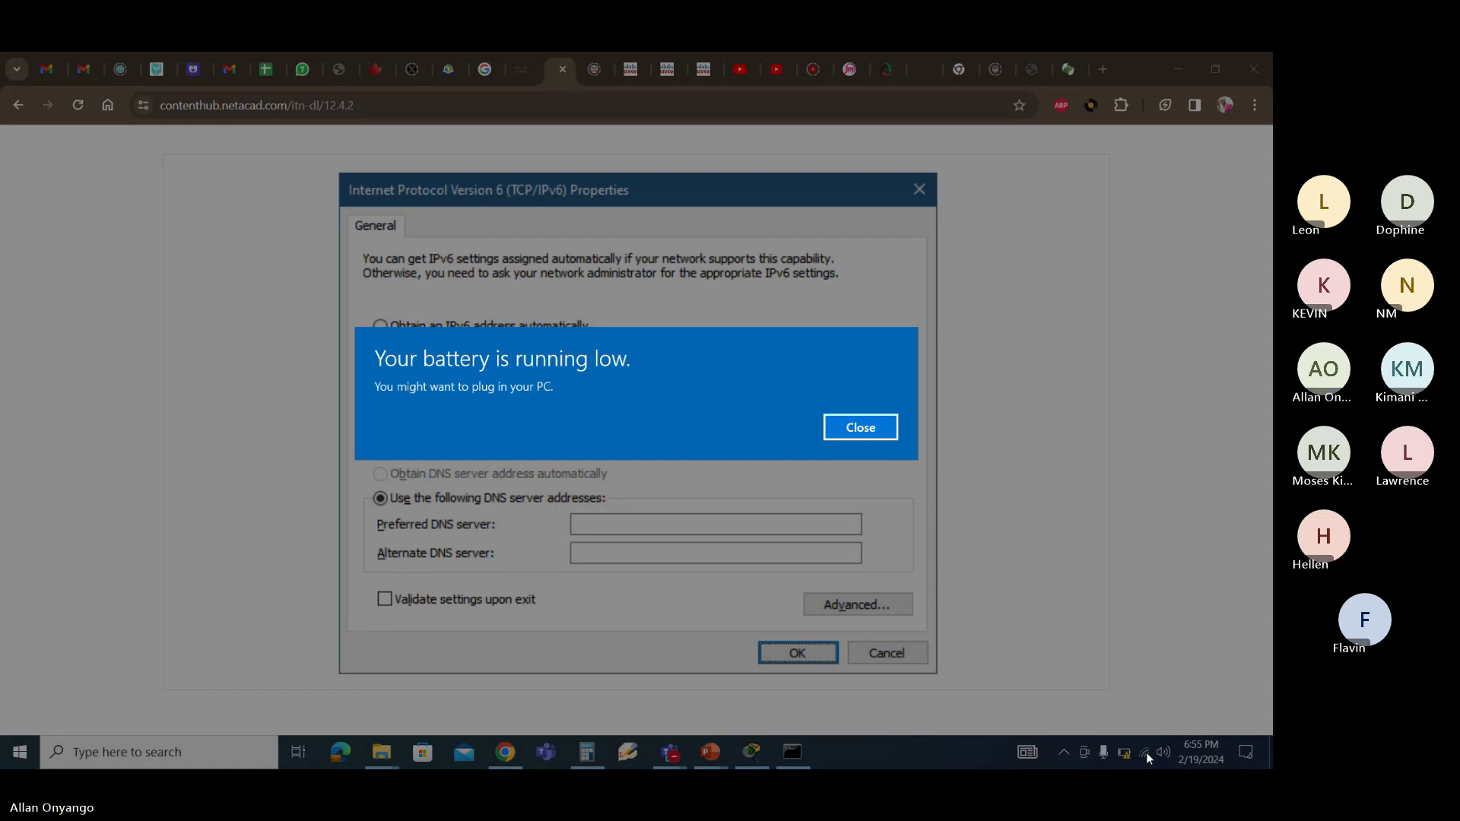
key(Return)
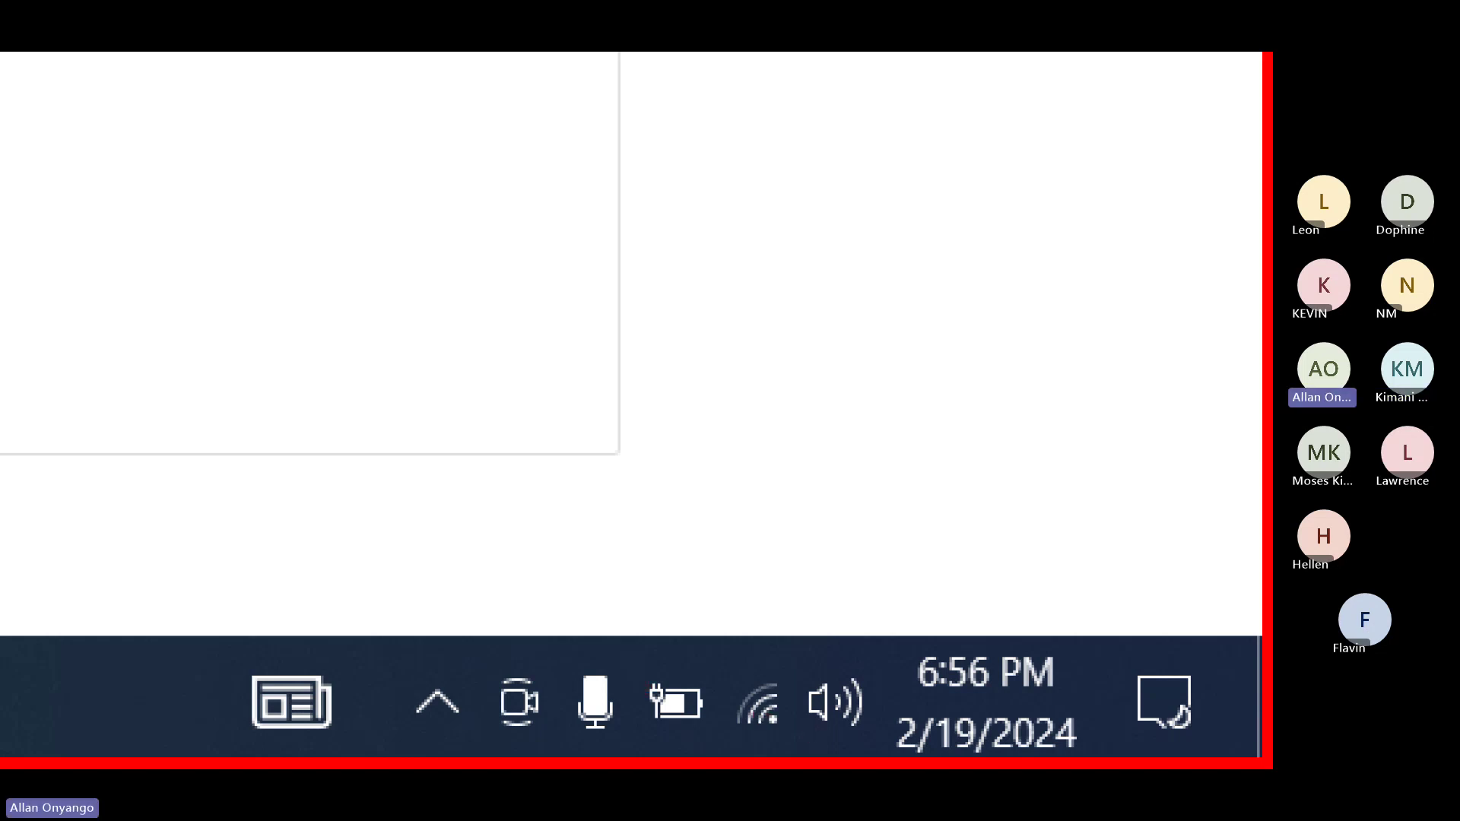
key(super+Escape)
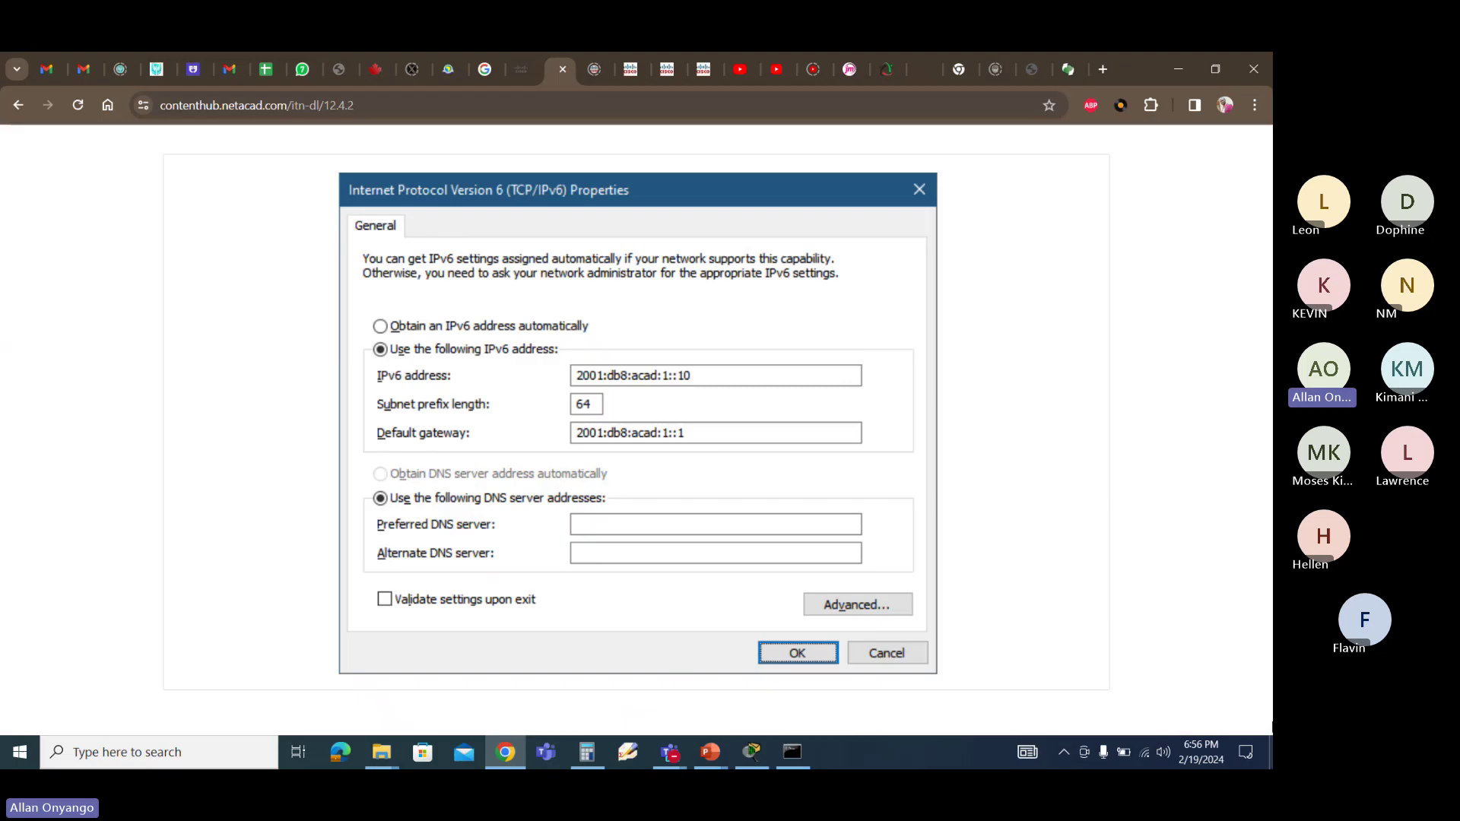
Step: Bring up the options of the network icon, magnify them and underline Open Network & Internet settings
right_click(1147, 751)
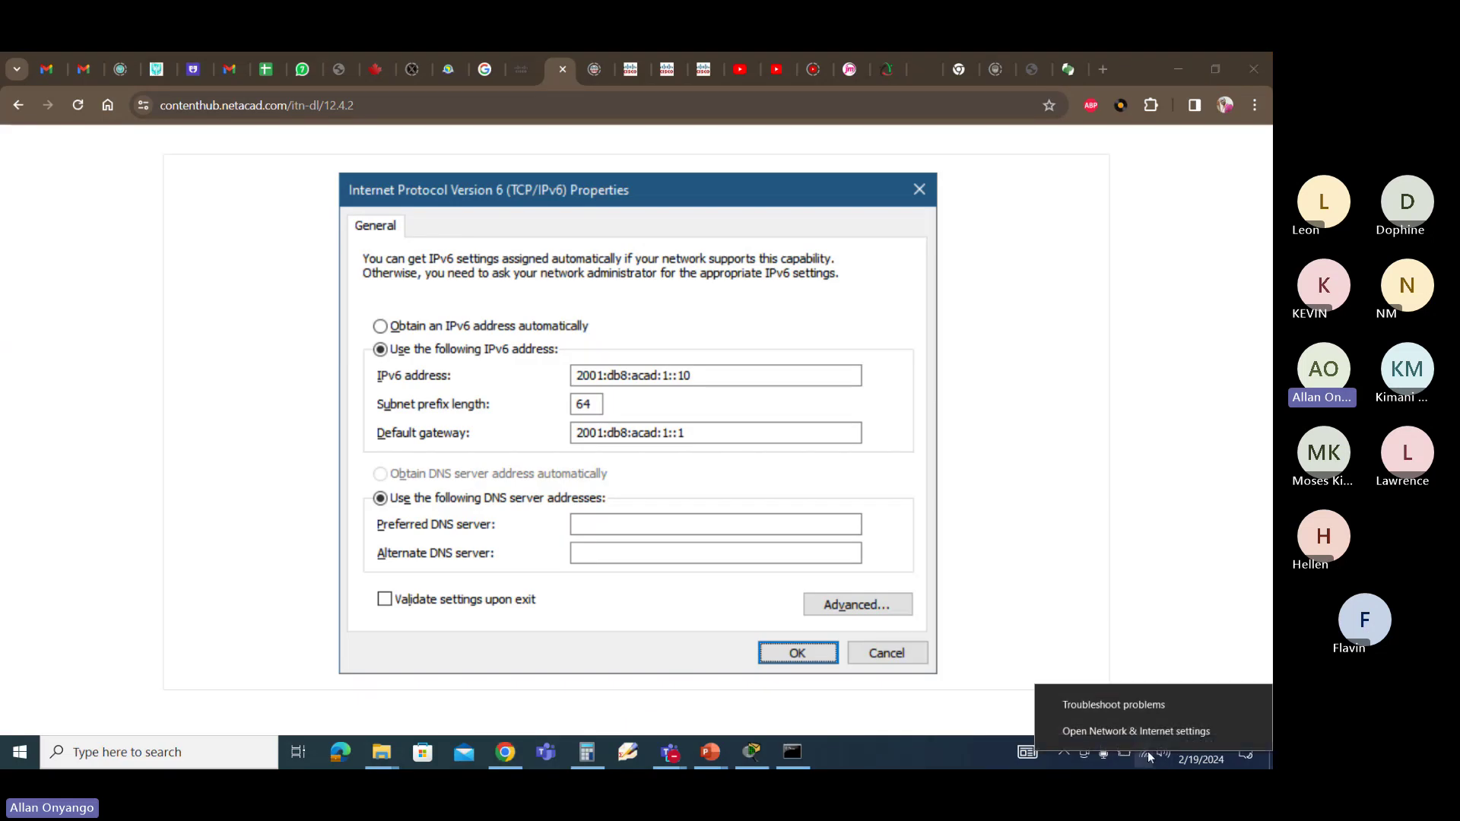
key(super+plus)
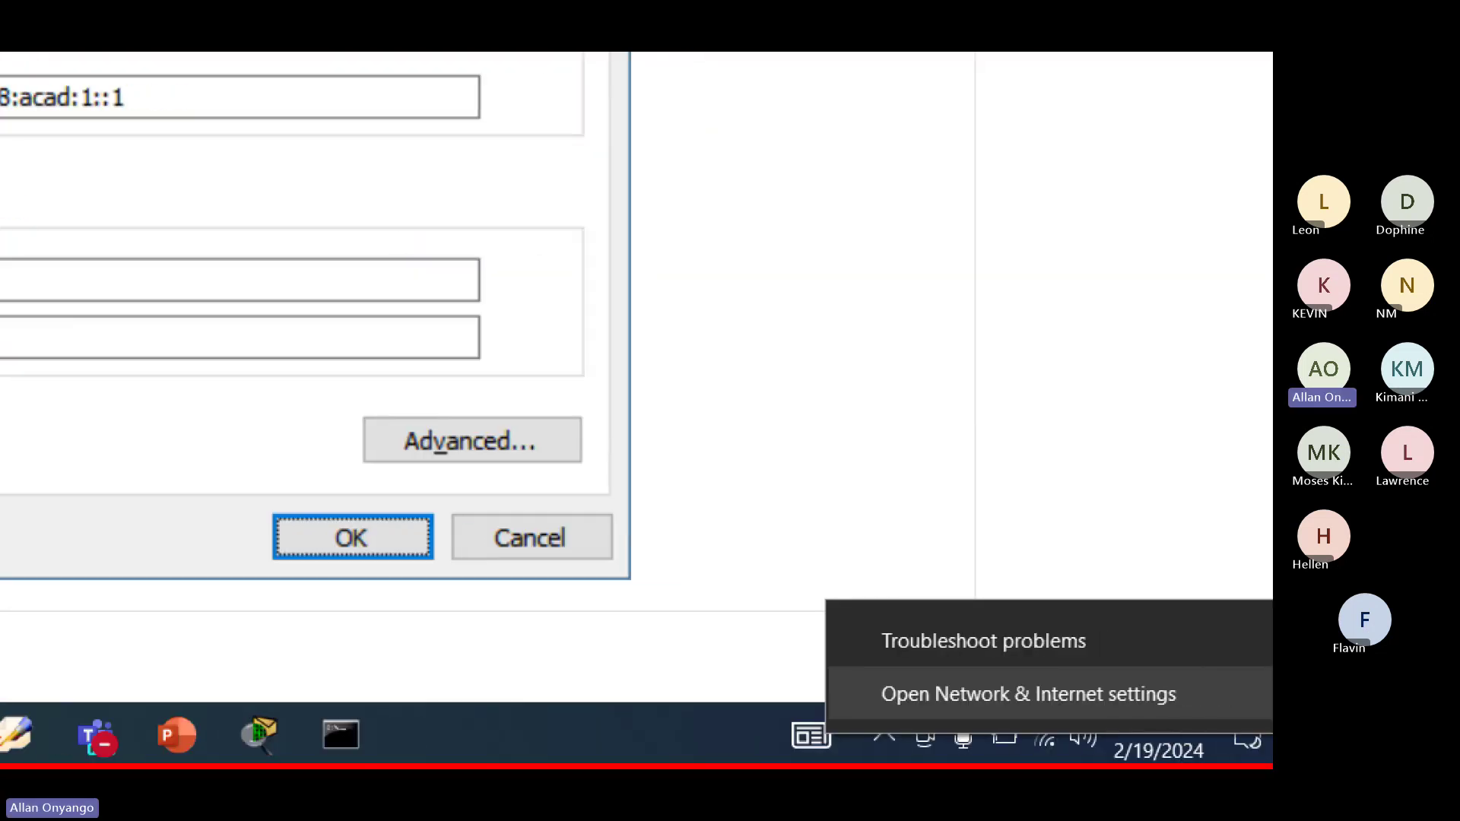
key(super+plus)
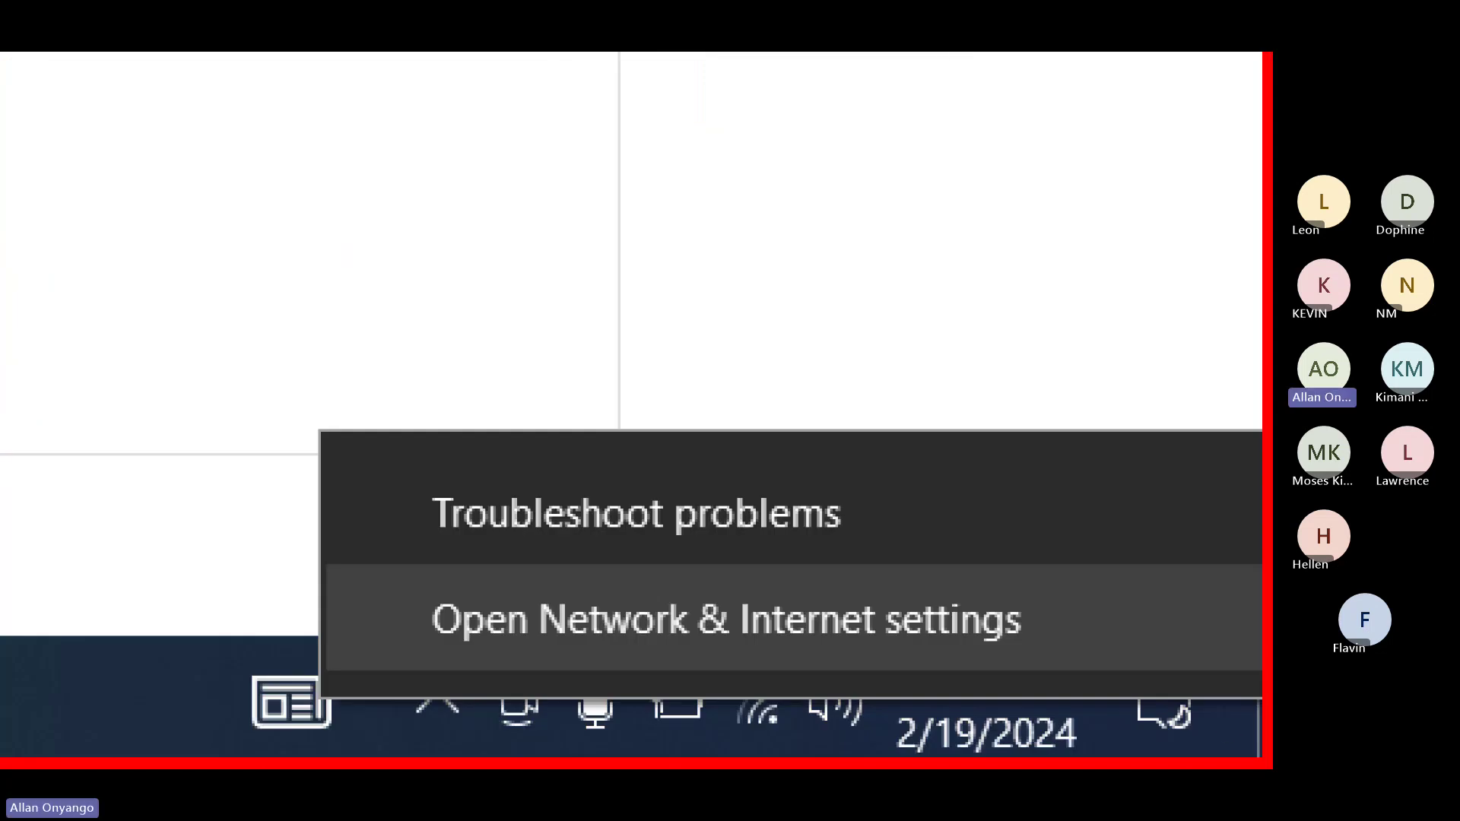
drag(477, 669, 651, 649)
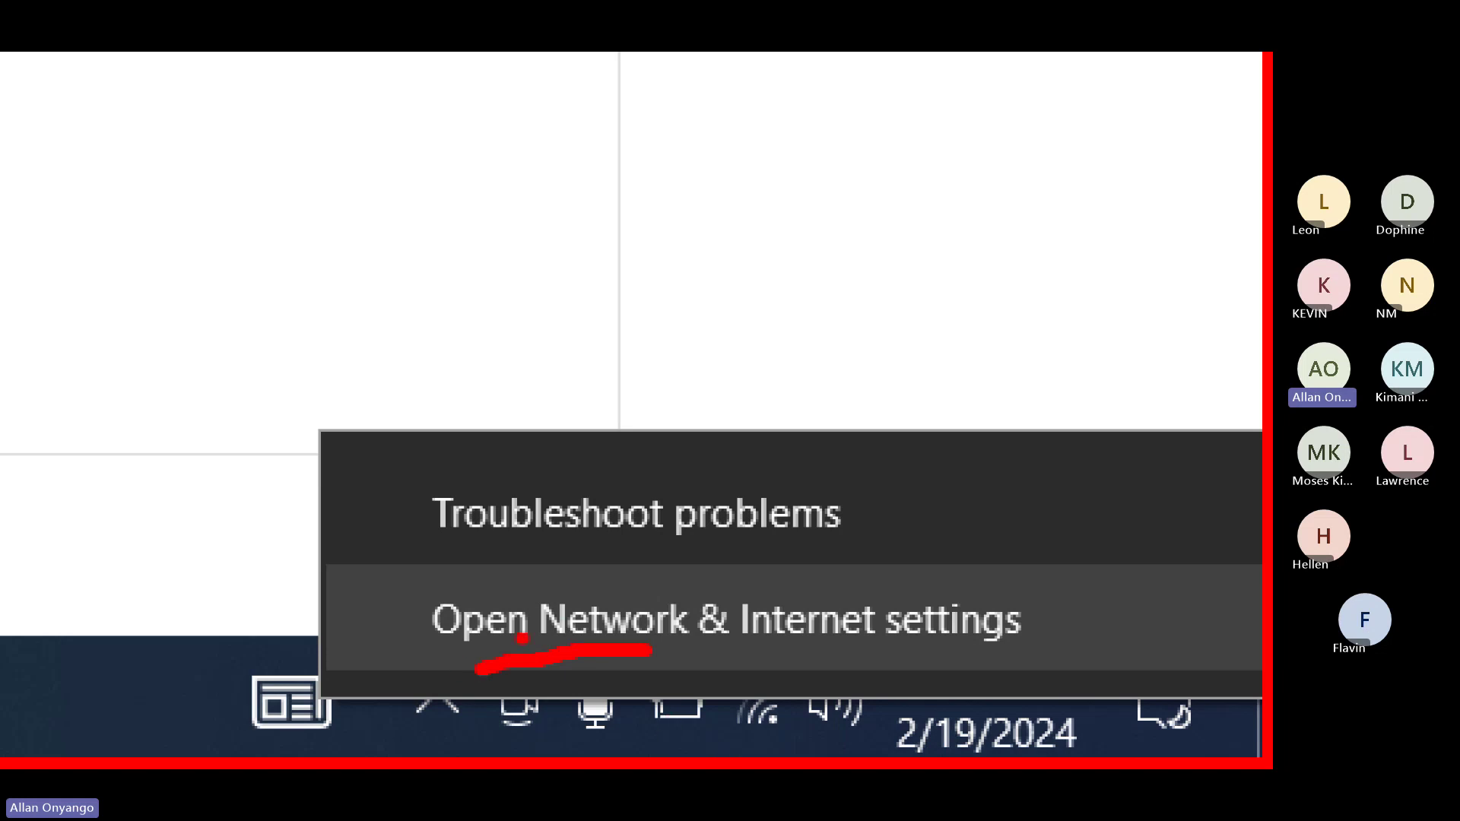
key(super+minus)
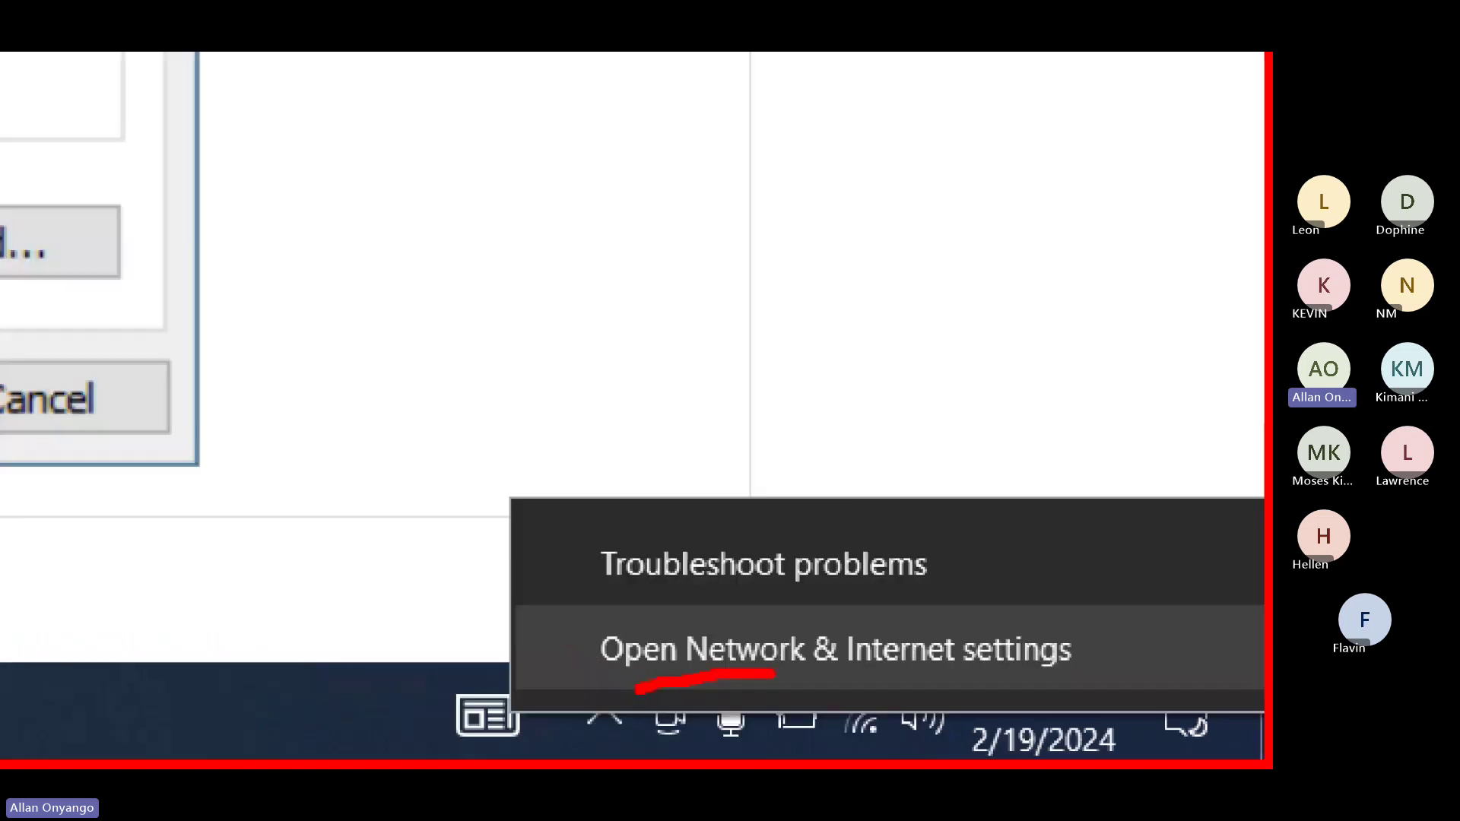
key(super+minus)
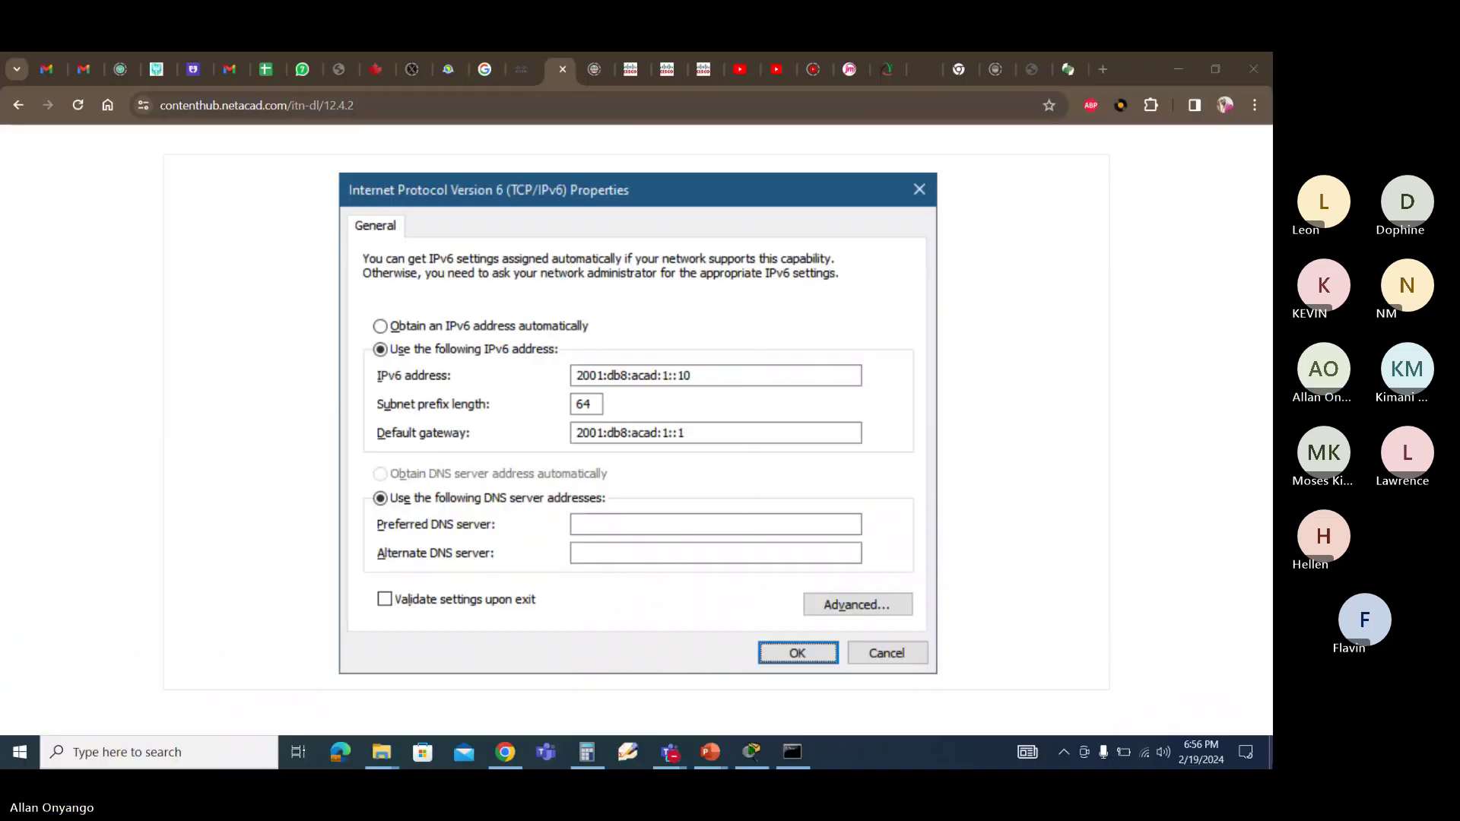
Step: Open the Windows Network & Internet settings, briefly compare with the course figure, and bring the settings back
right_click(1147, 764)
click(1150, 747)
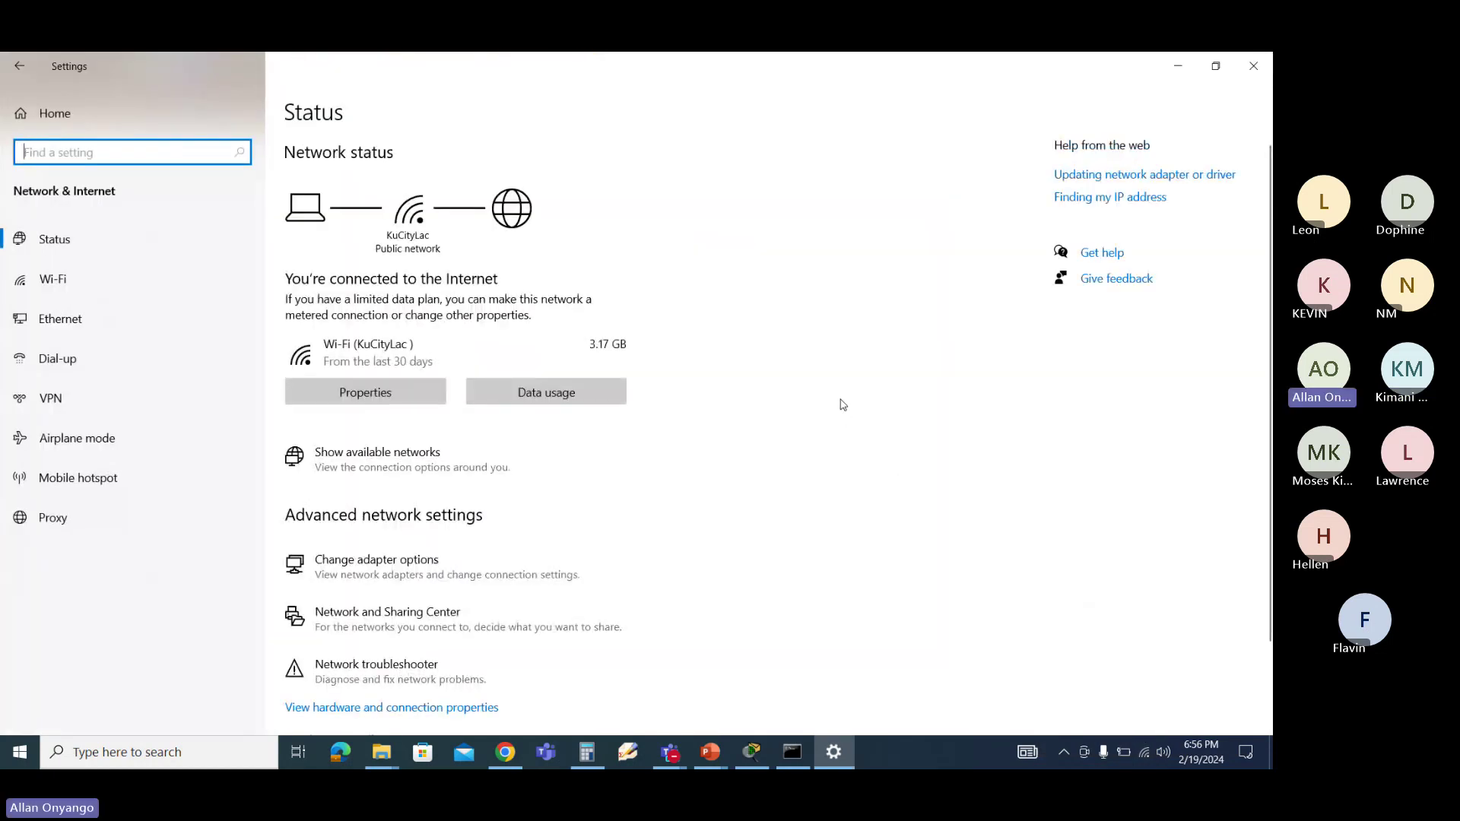
click(1178, 65)
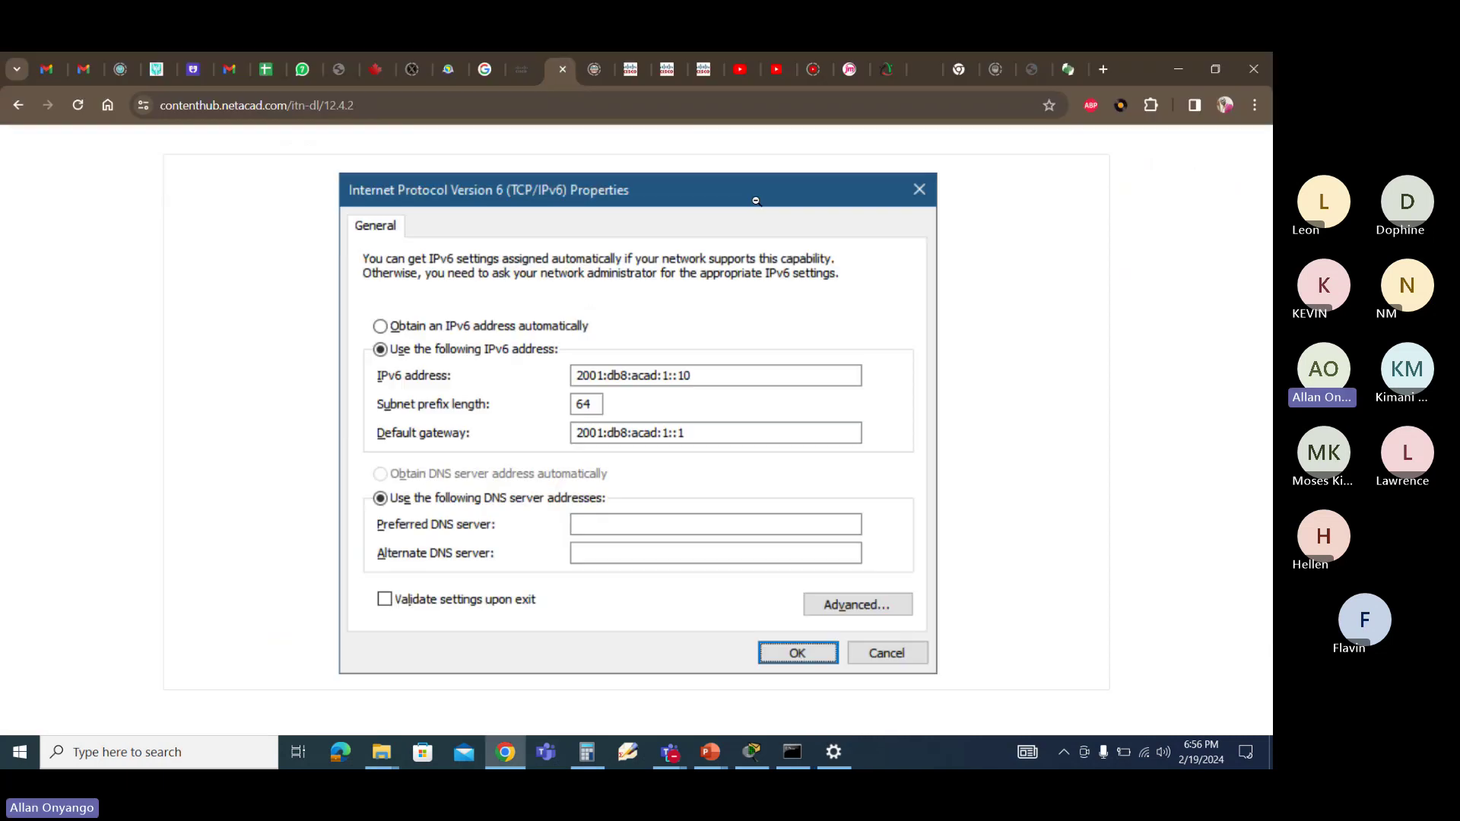
click(815, 292)
click(816, 292)
click(834, 752)
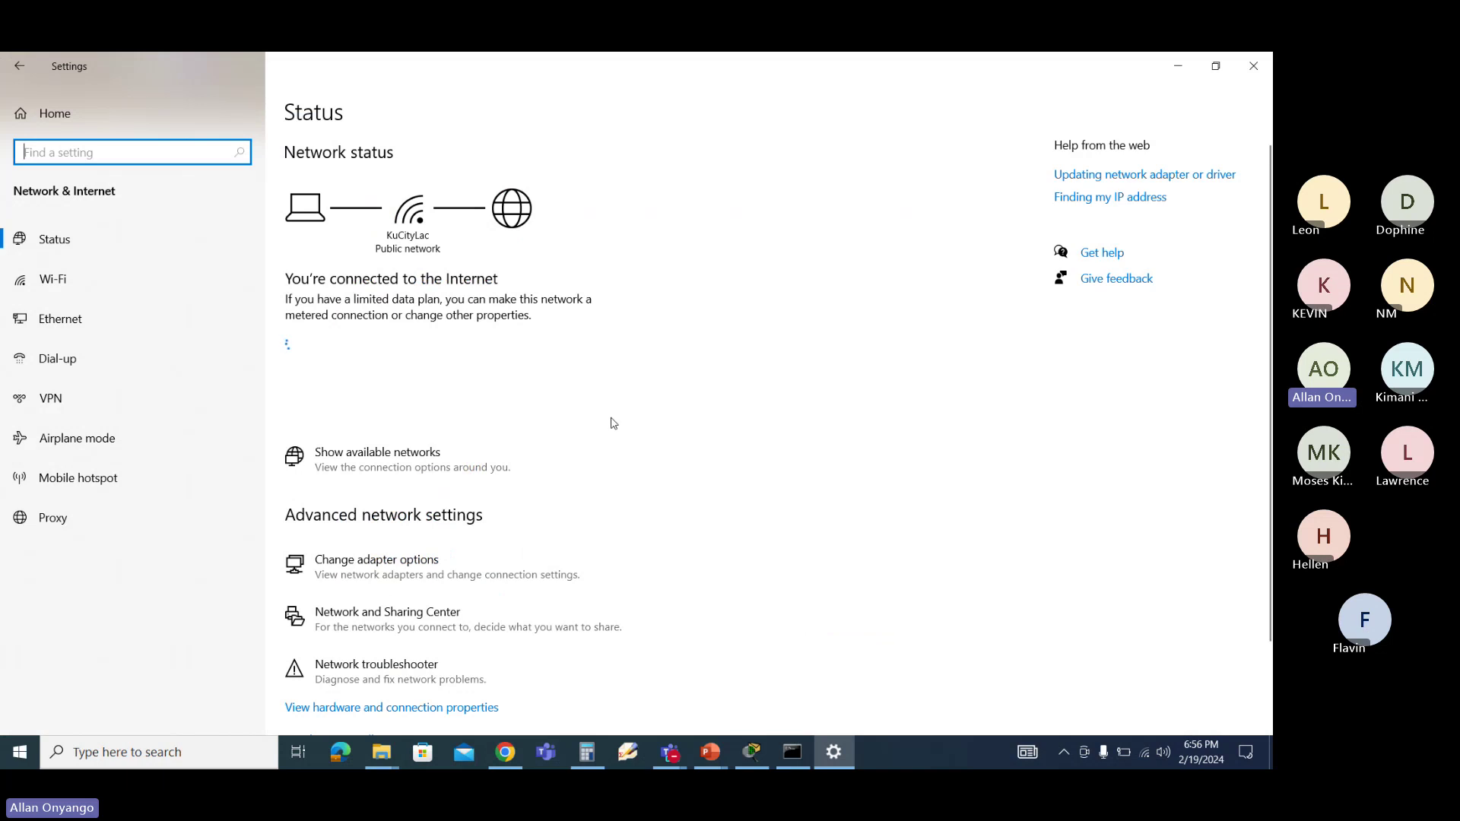
Step: Open the adapter options from the Ethernet settings and underline the Ethernet adapter's GbE controller name
click(71, 329)
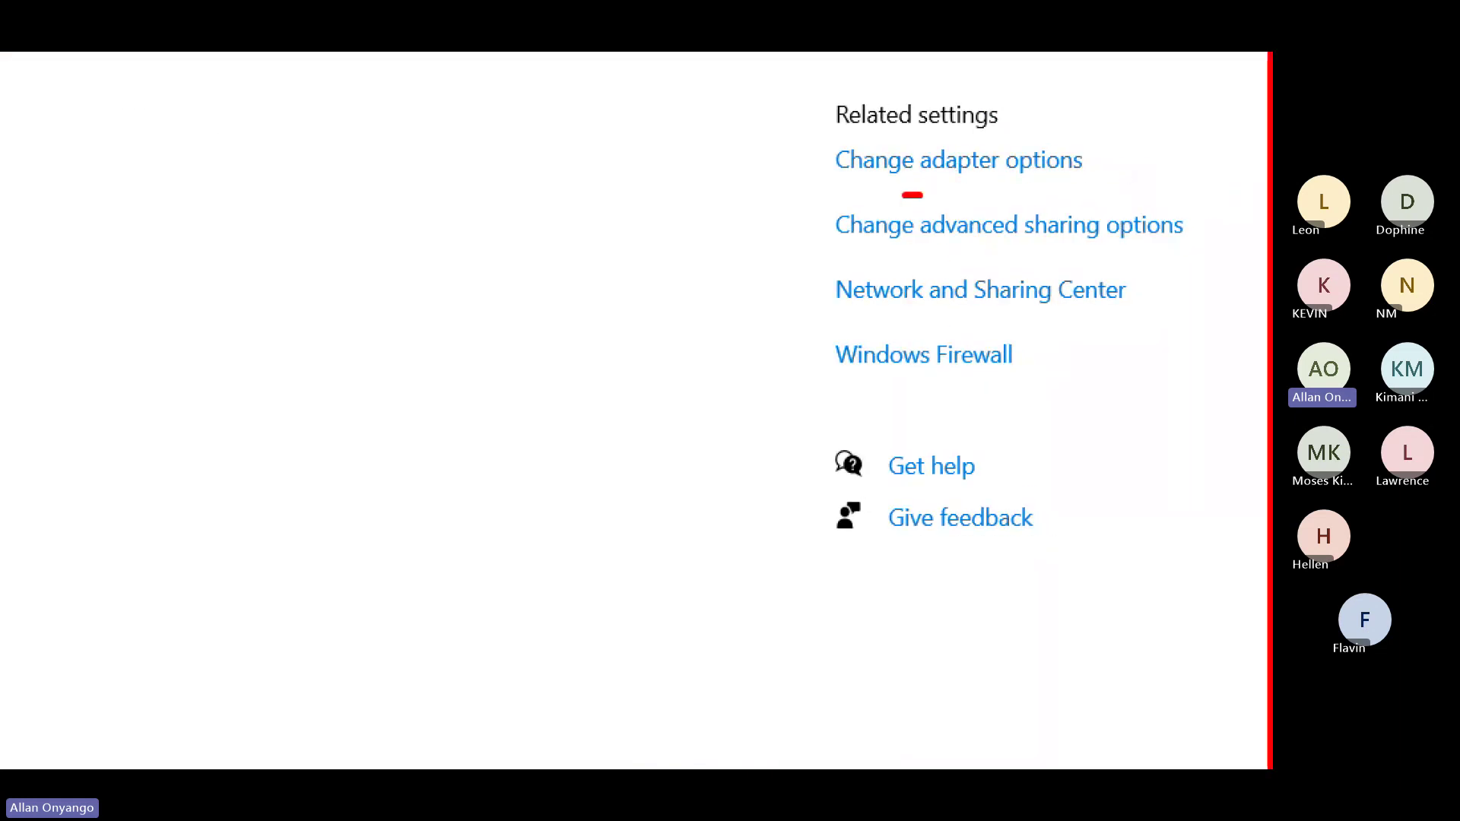
click(1011, 169)
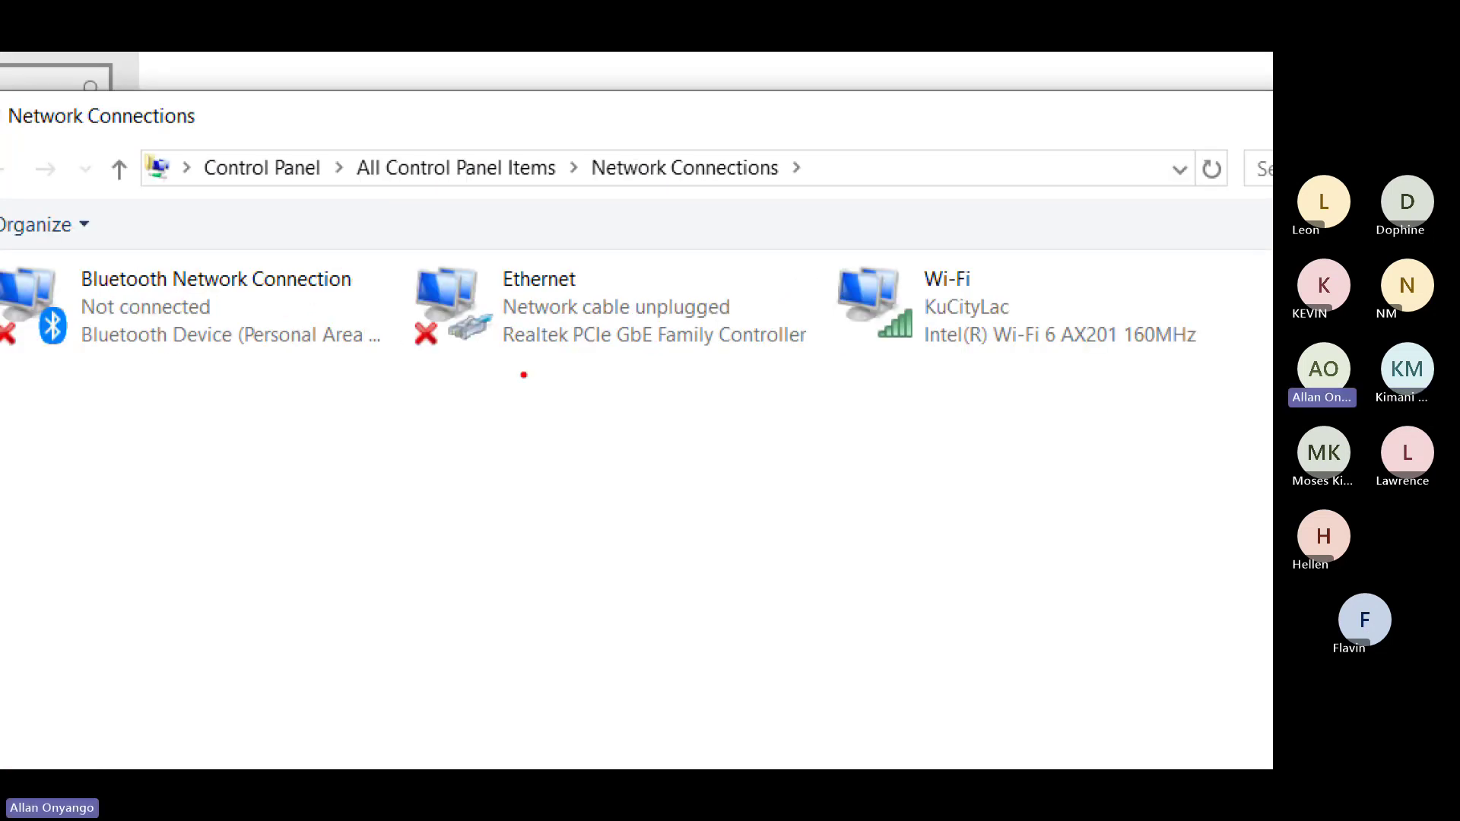
drag(591, 352, 689, 347)
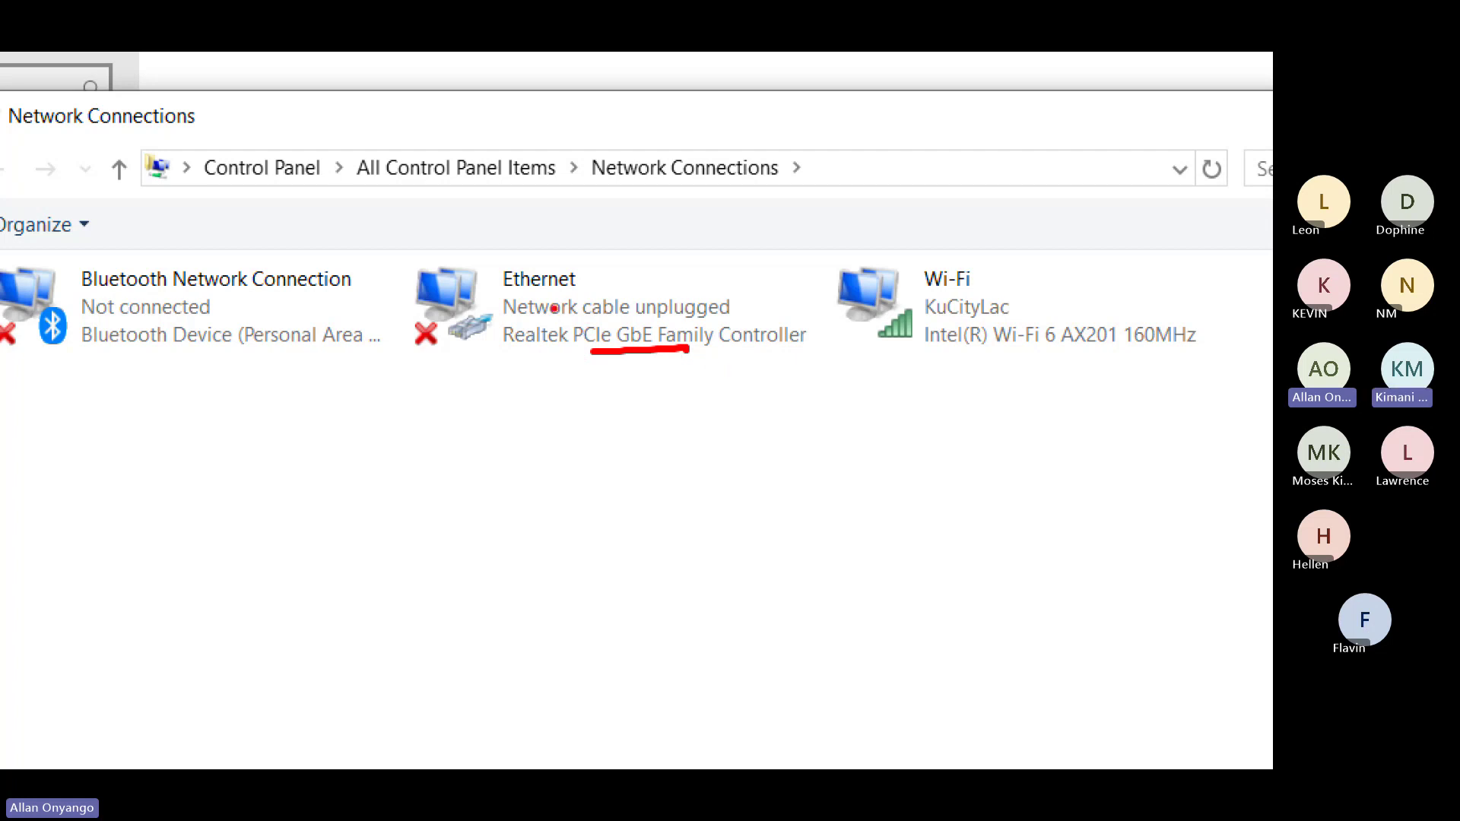
Step: Open the Internet Protocol Version 6 (TCP/IPv6) properties of the Ethernet adapter
right_click(465, 266)
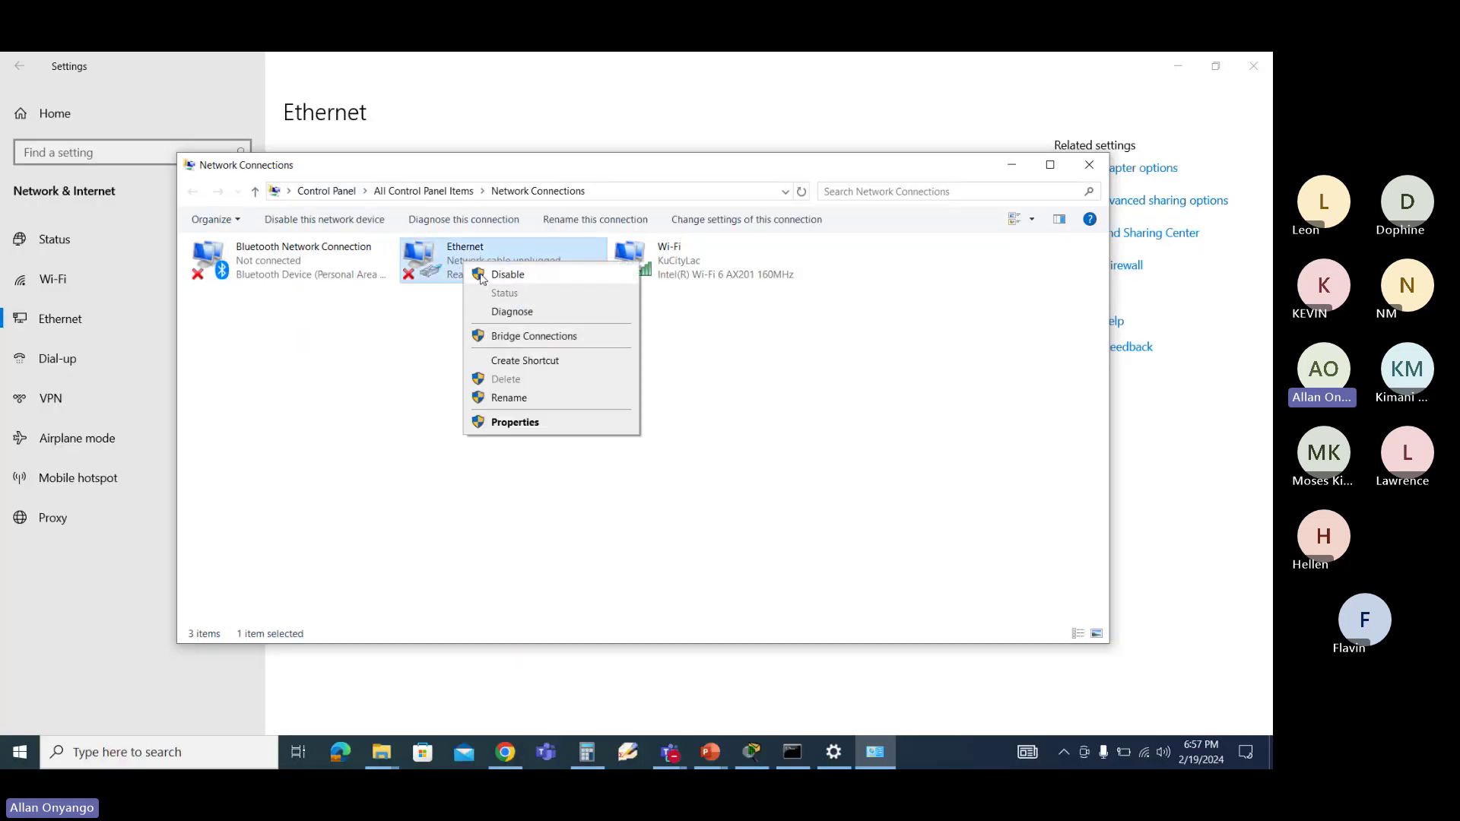
click(523, 424)
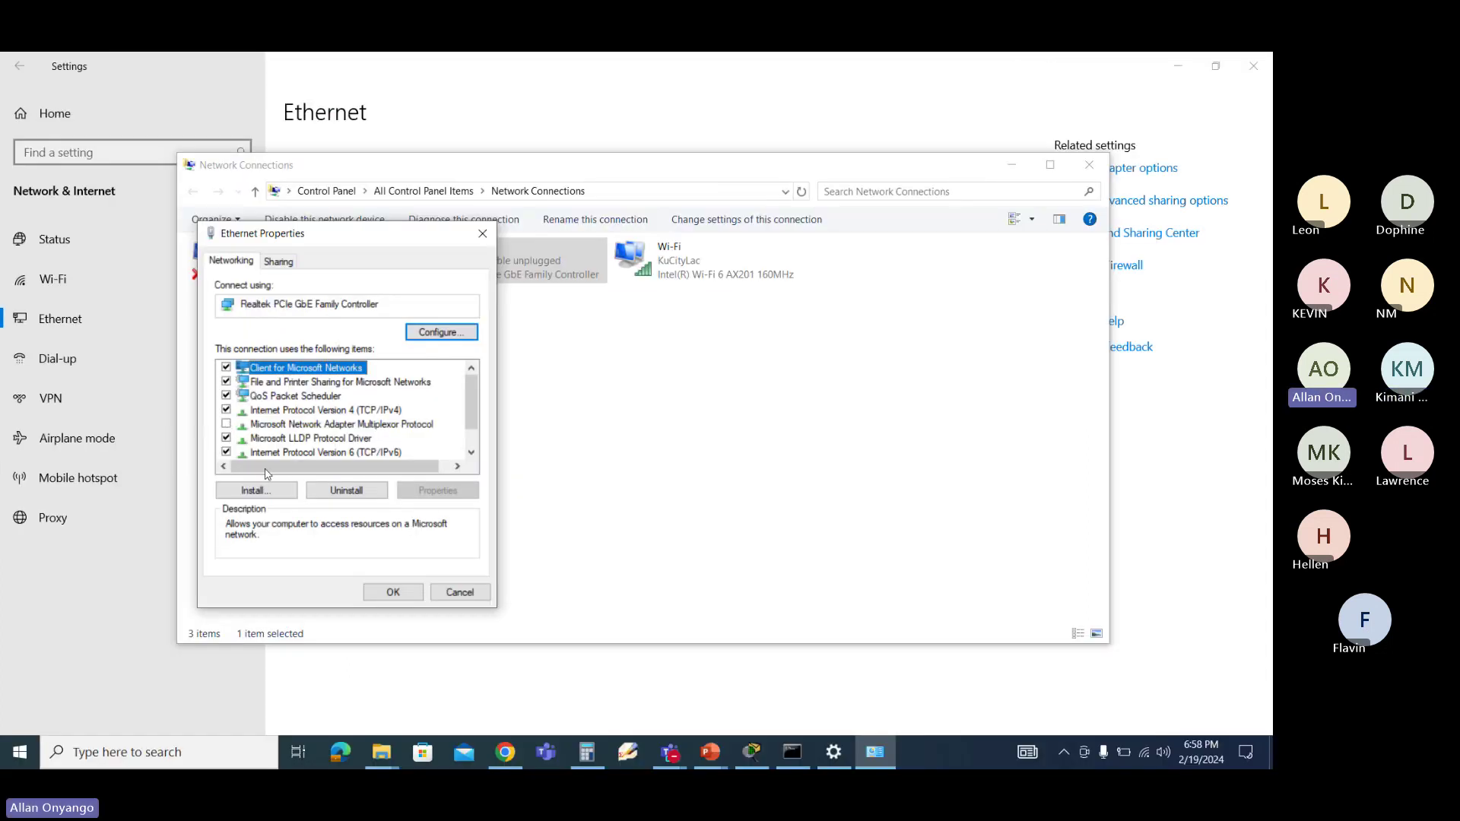
click(311, 454)
double_click(311, 453)
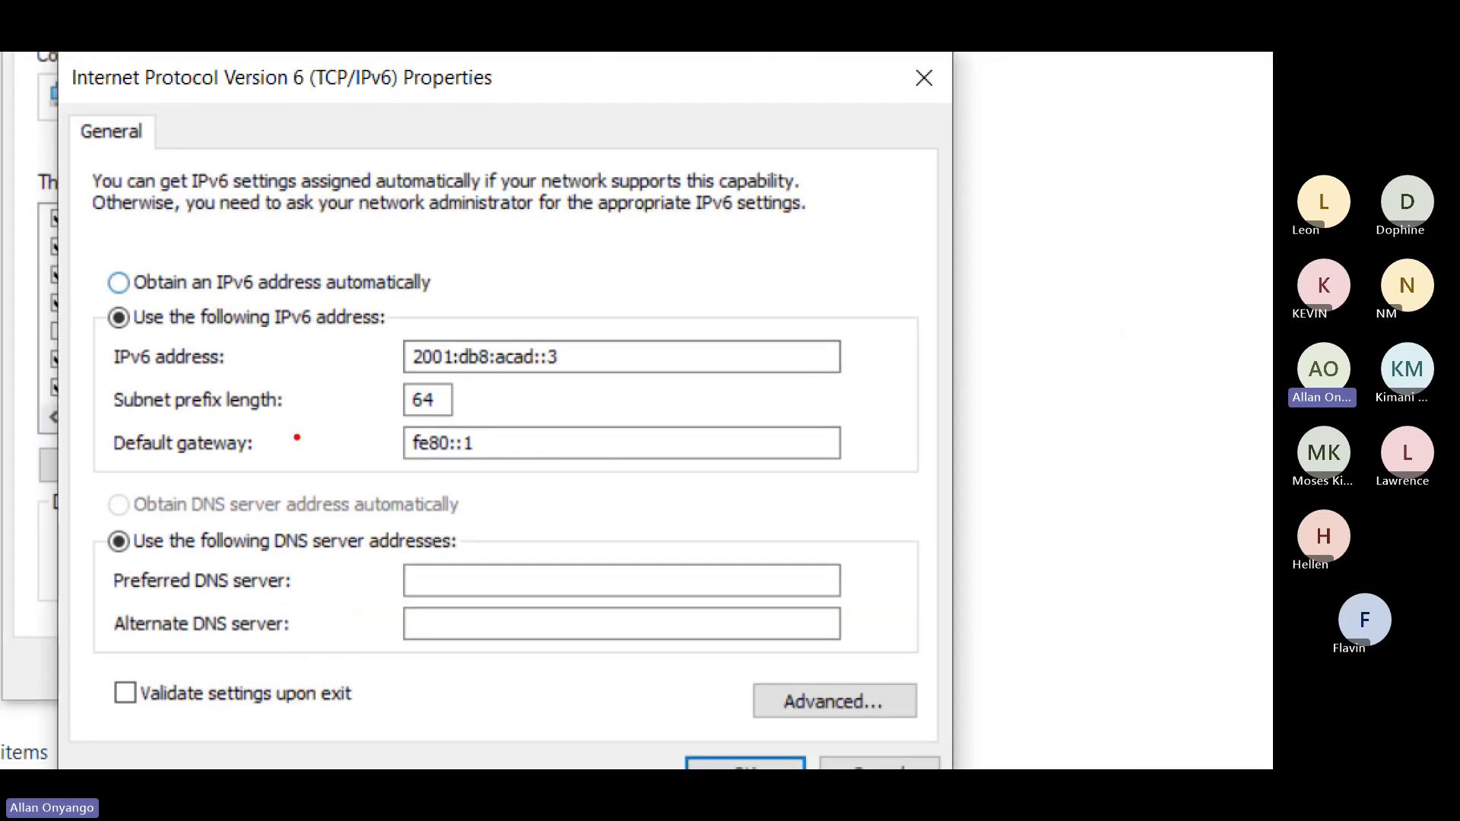
Step: Mark the IPv6 address, subnet prefix length and default gateway in the magnified IPv6 properties with red lines
drag(419, 343, 704, 342)
drag(405, 424, 423, 423)
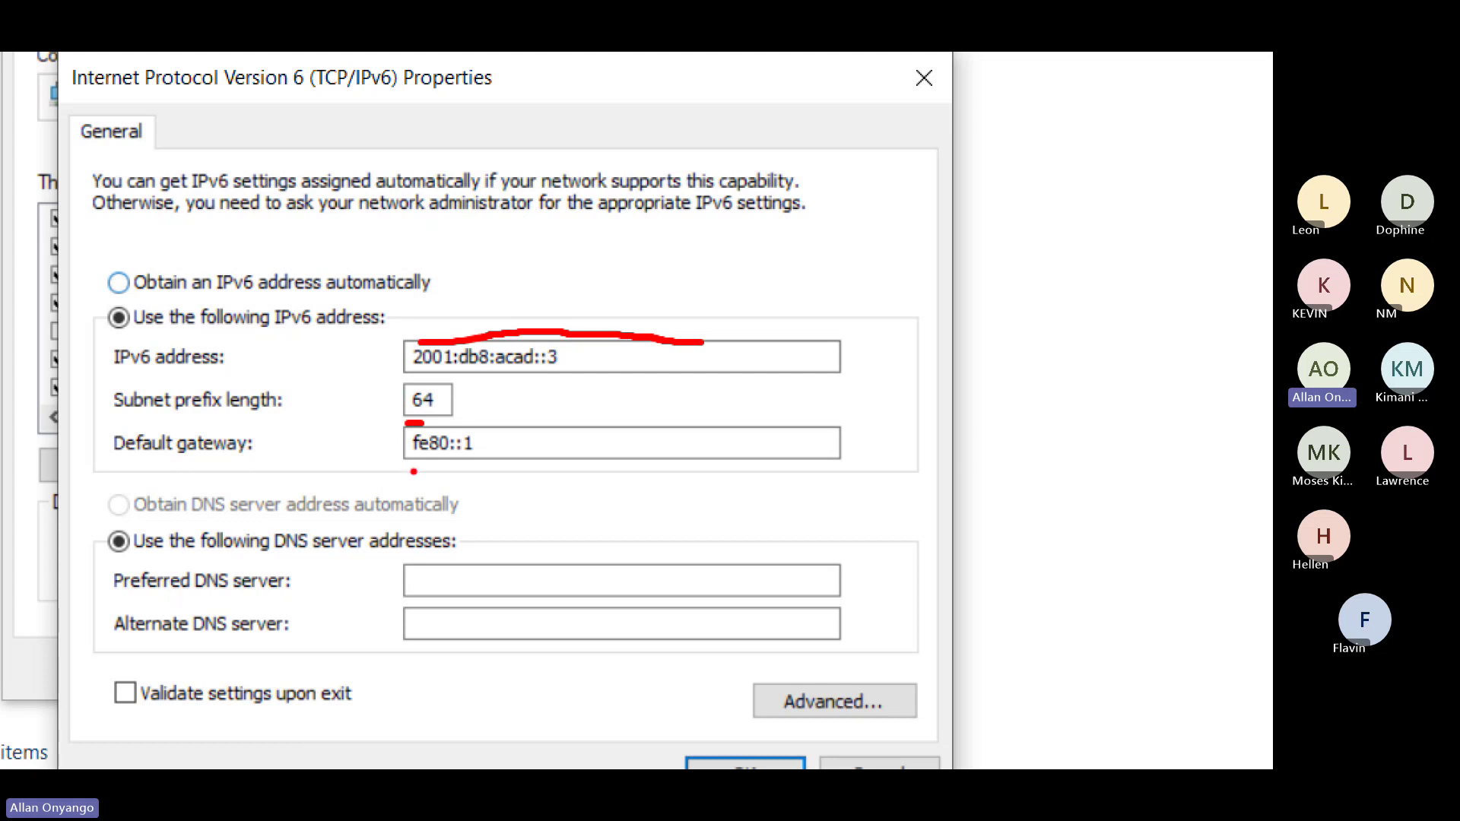
drag(418, 467, 464, 455)
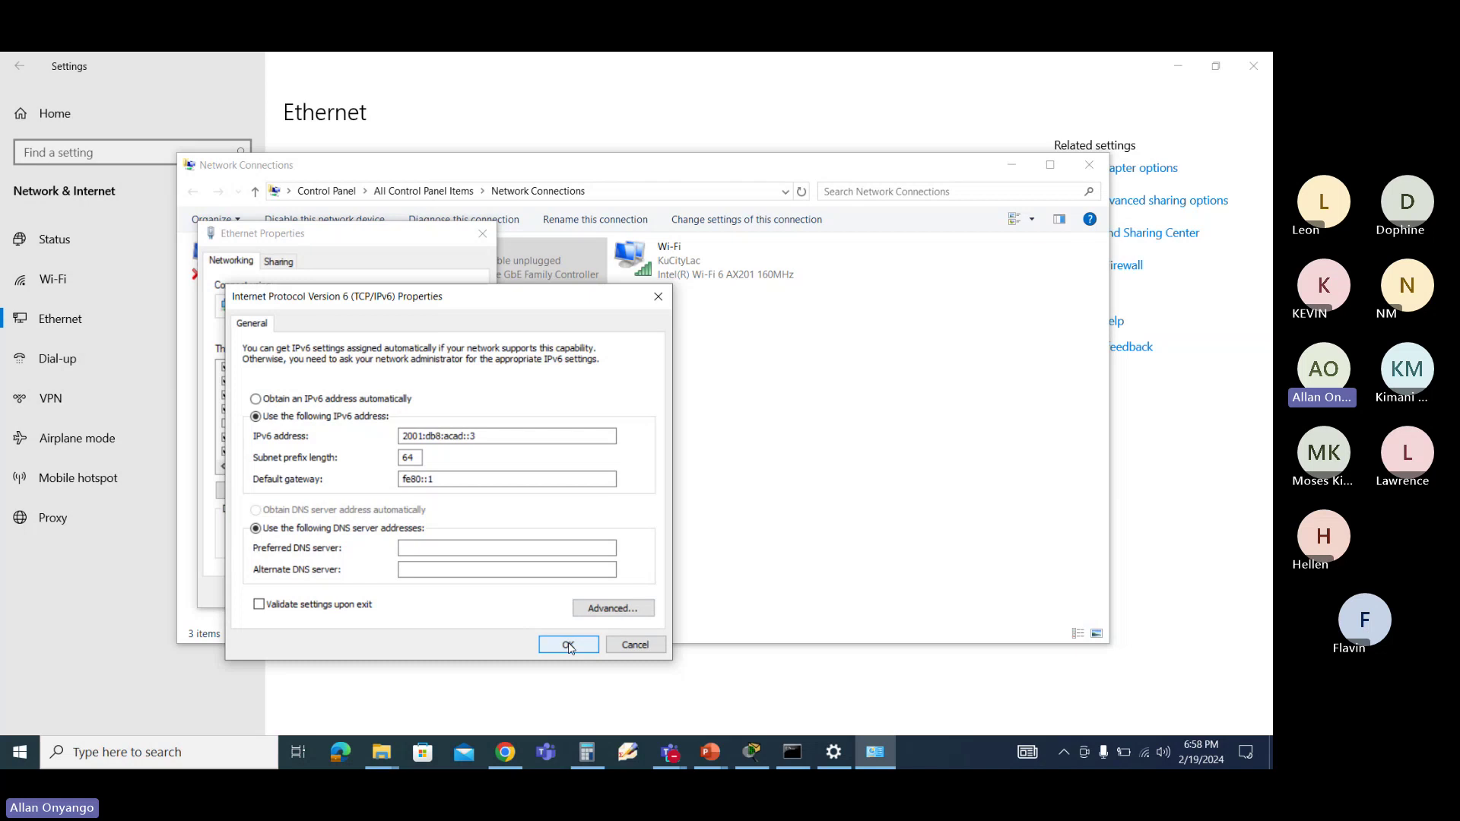
Step: Set the Ethernet adapter to obtain its IPv6 address and DNS server address automatically, and confirm both properties dialogs
click(277, 403)
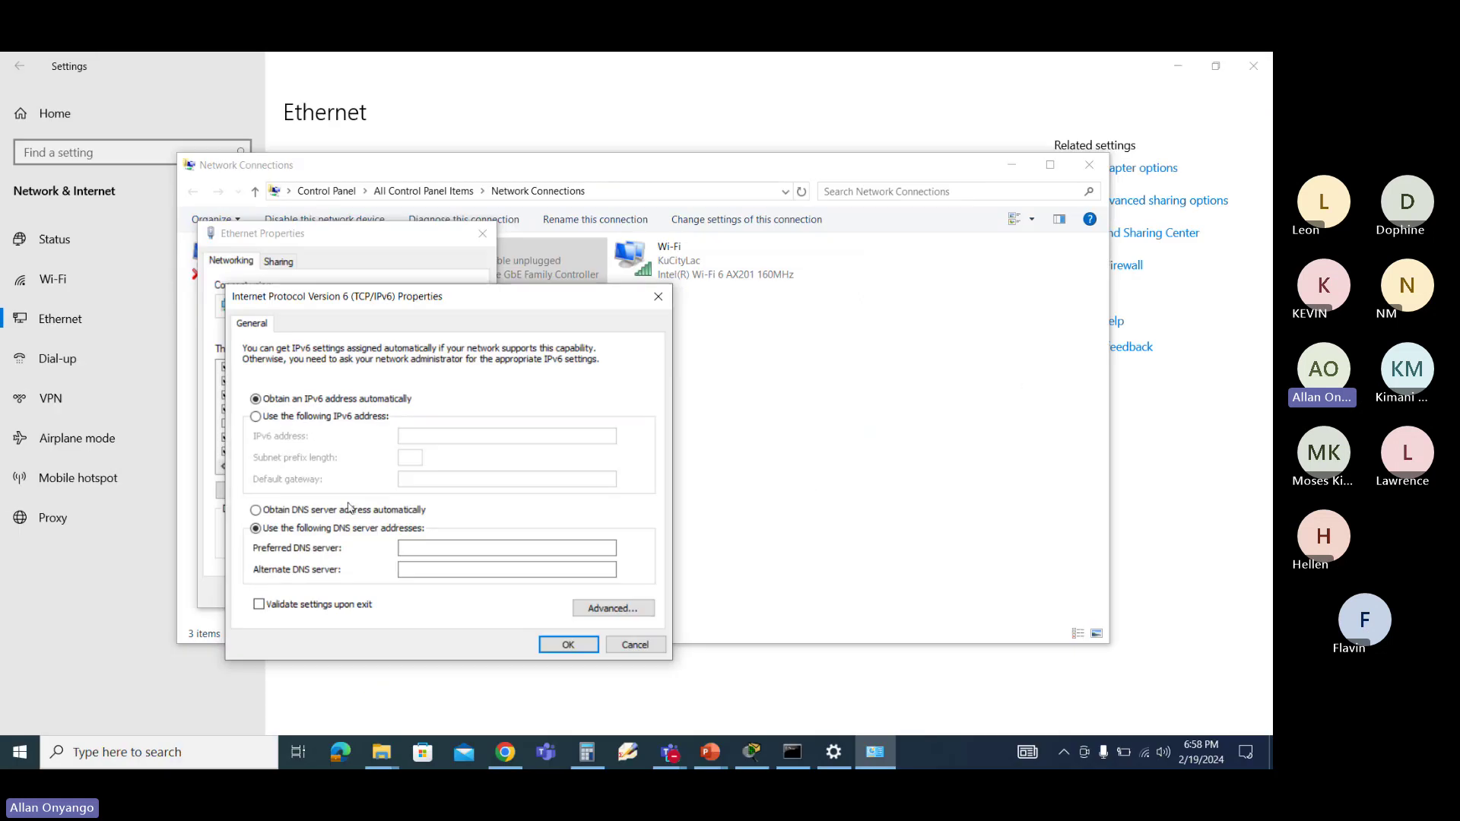
click(287, 511)
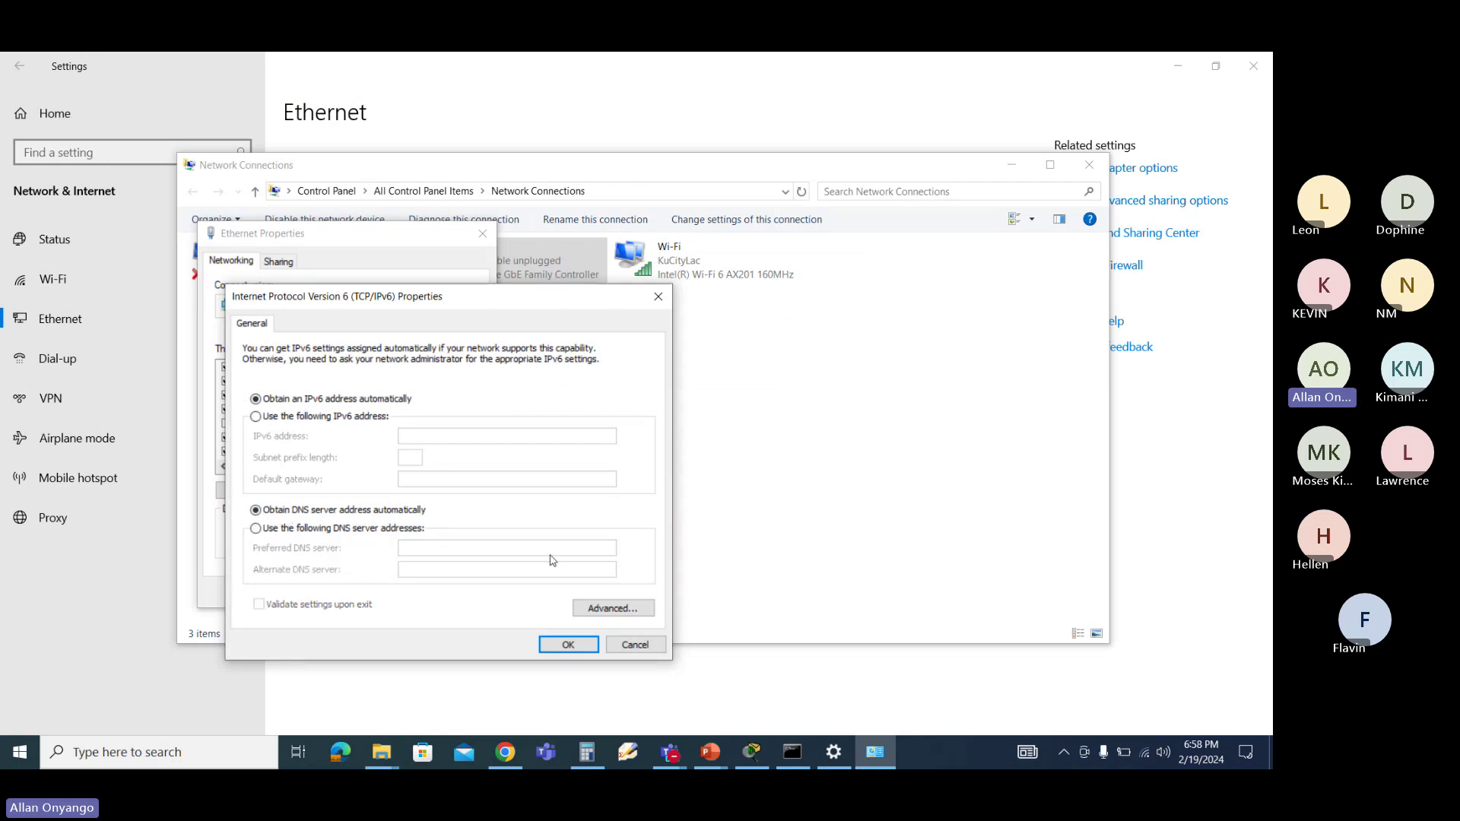
click(568, 643)
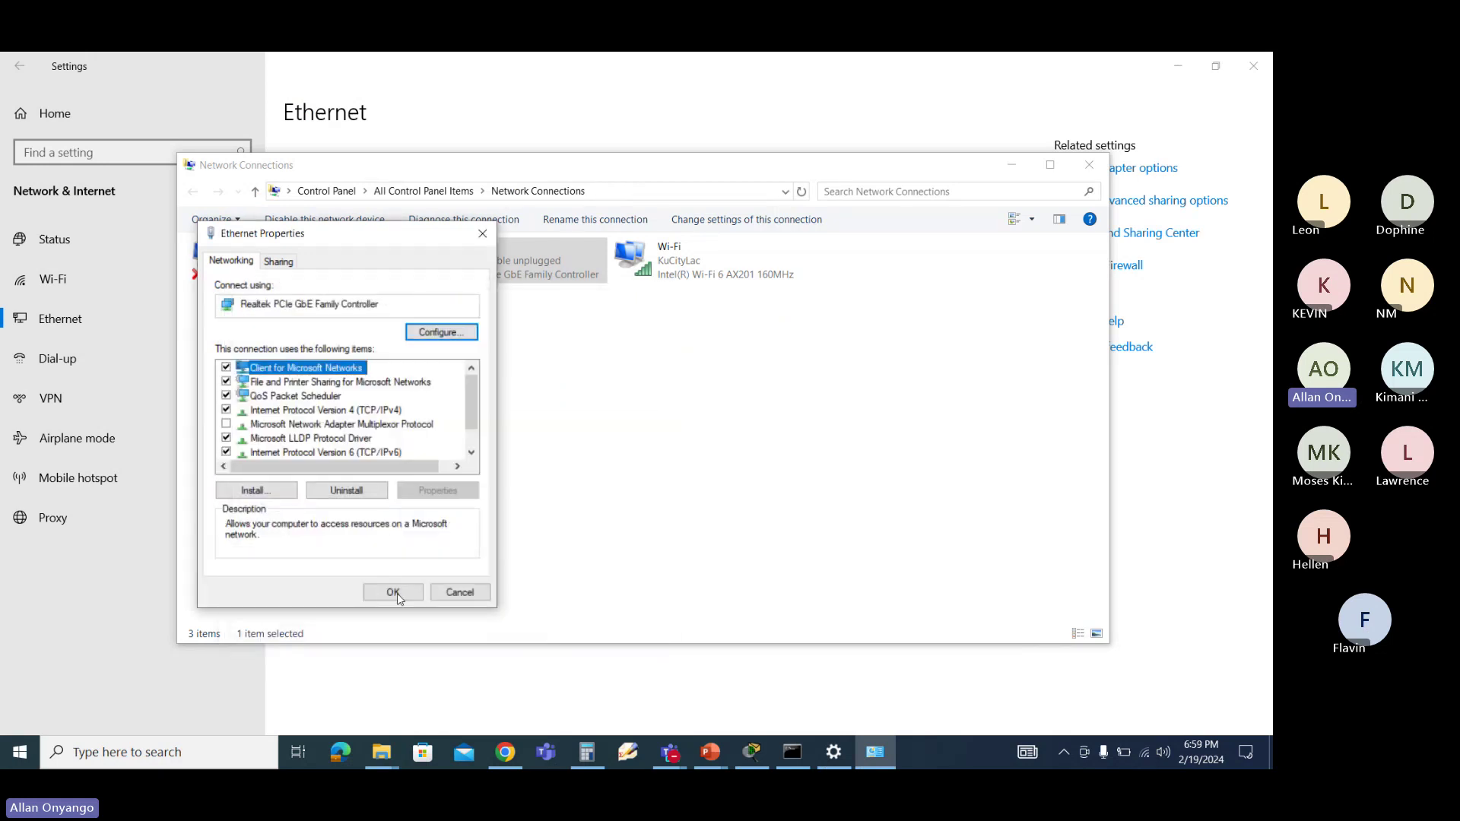
click(393, 592)
click(1138, 385)
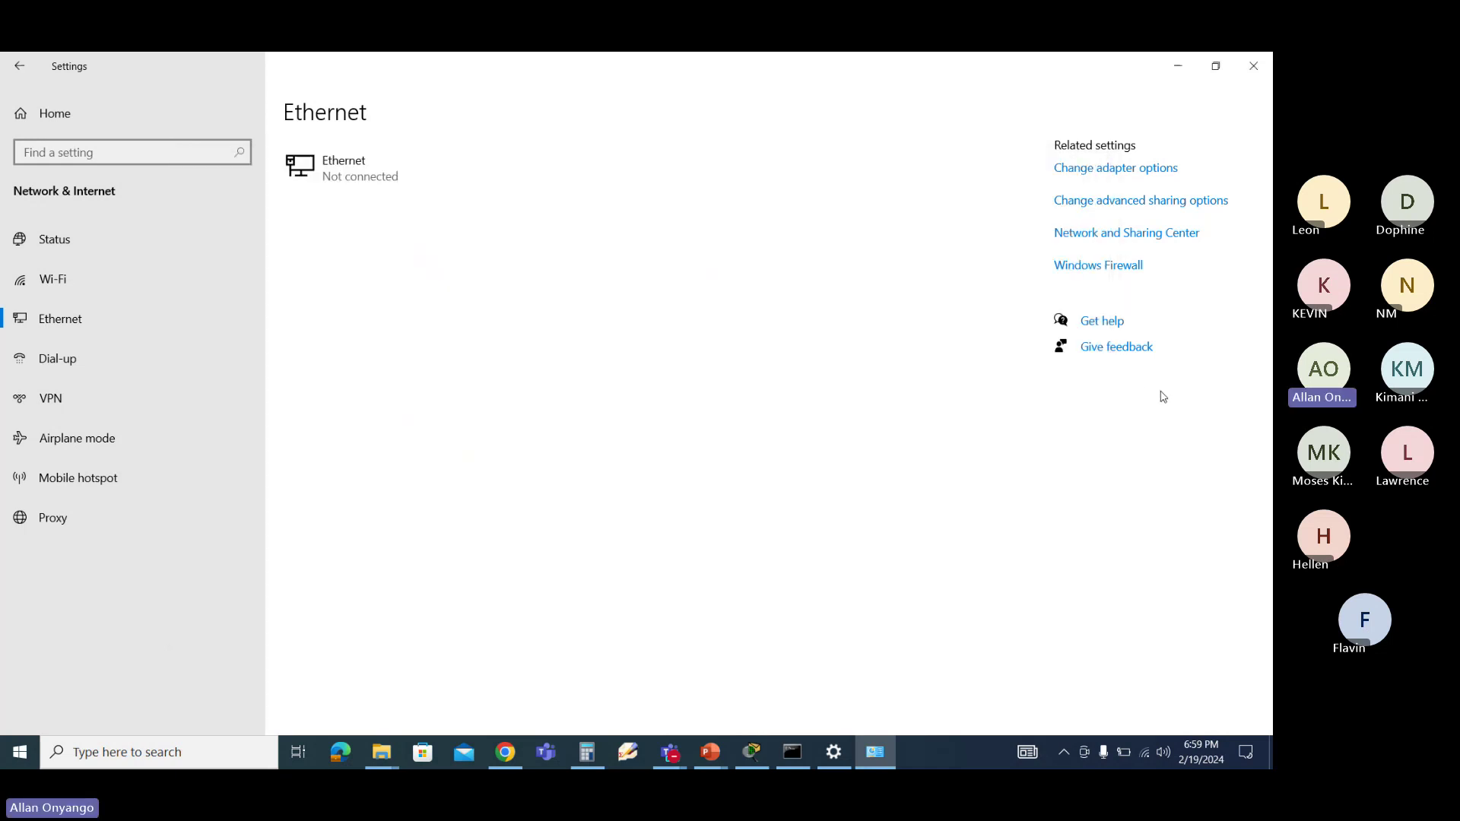
Step: Switch back to Chrome and enlarge the Example Topology with LLAs figure in section 12.4.3
key(alt+Tab)
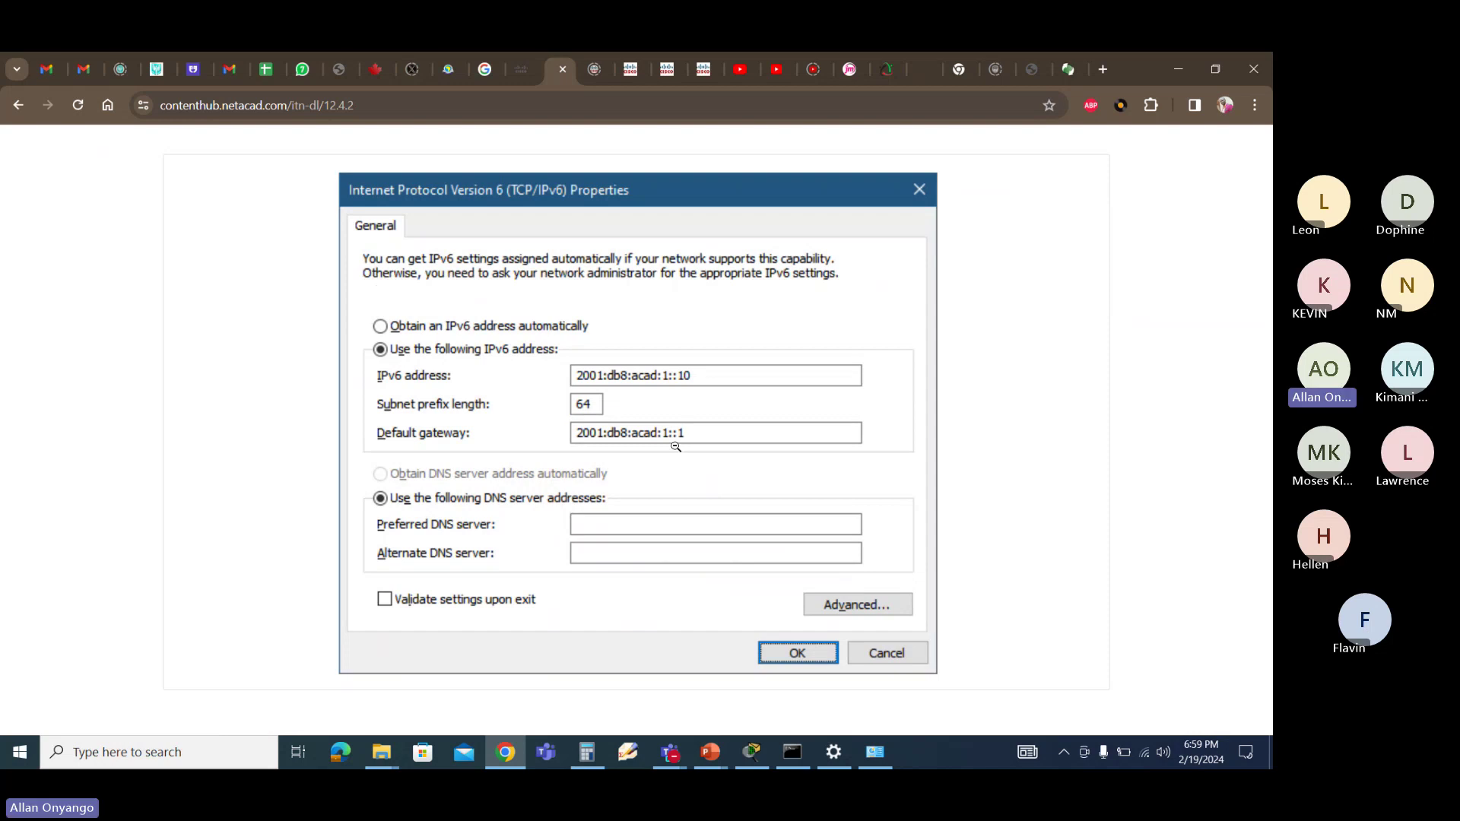
click(594, 462)
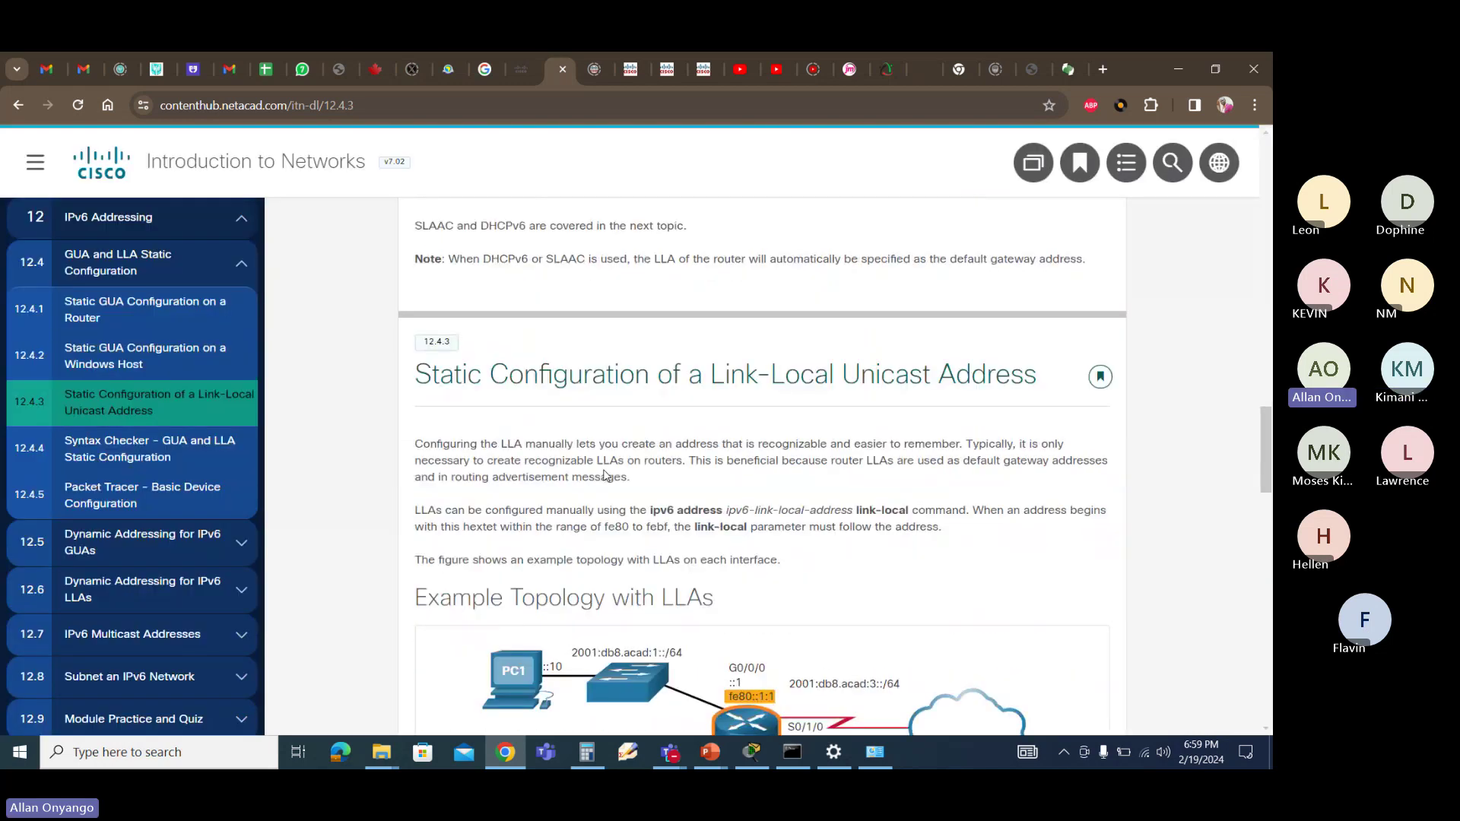
scroll(595, 456, down, 4)
scroll(595, 454, down, 2)
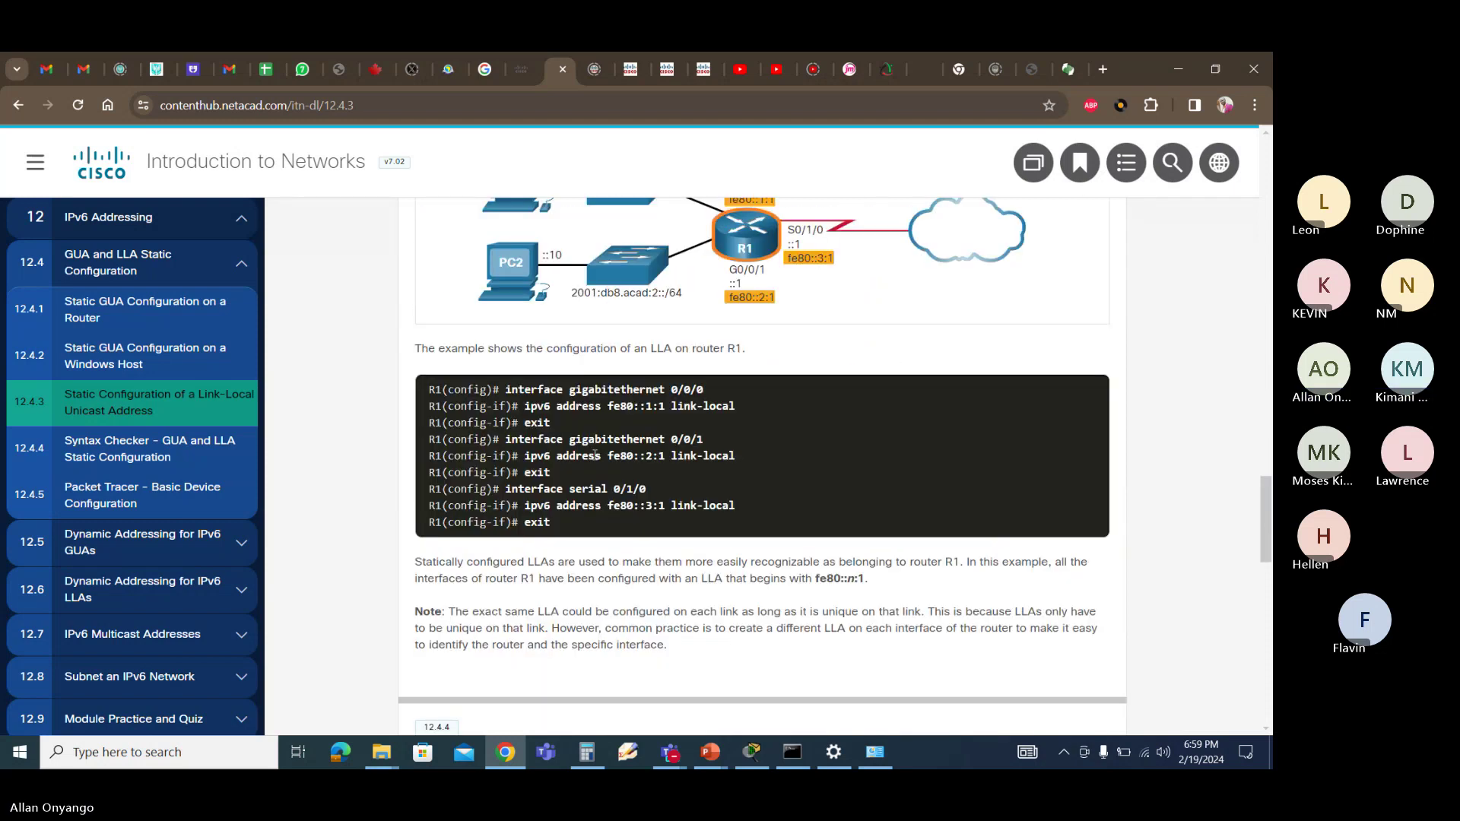
scroll(595, 454, up, 3)
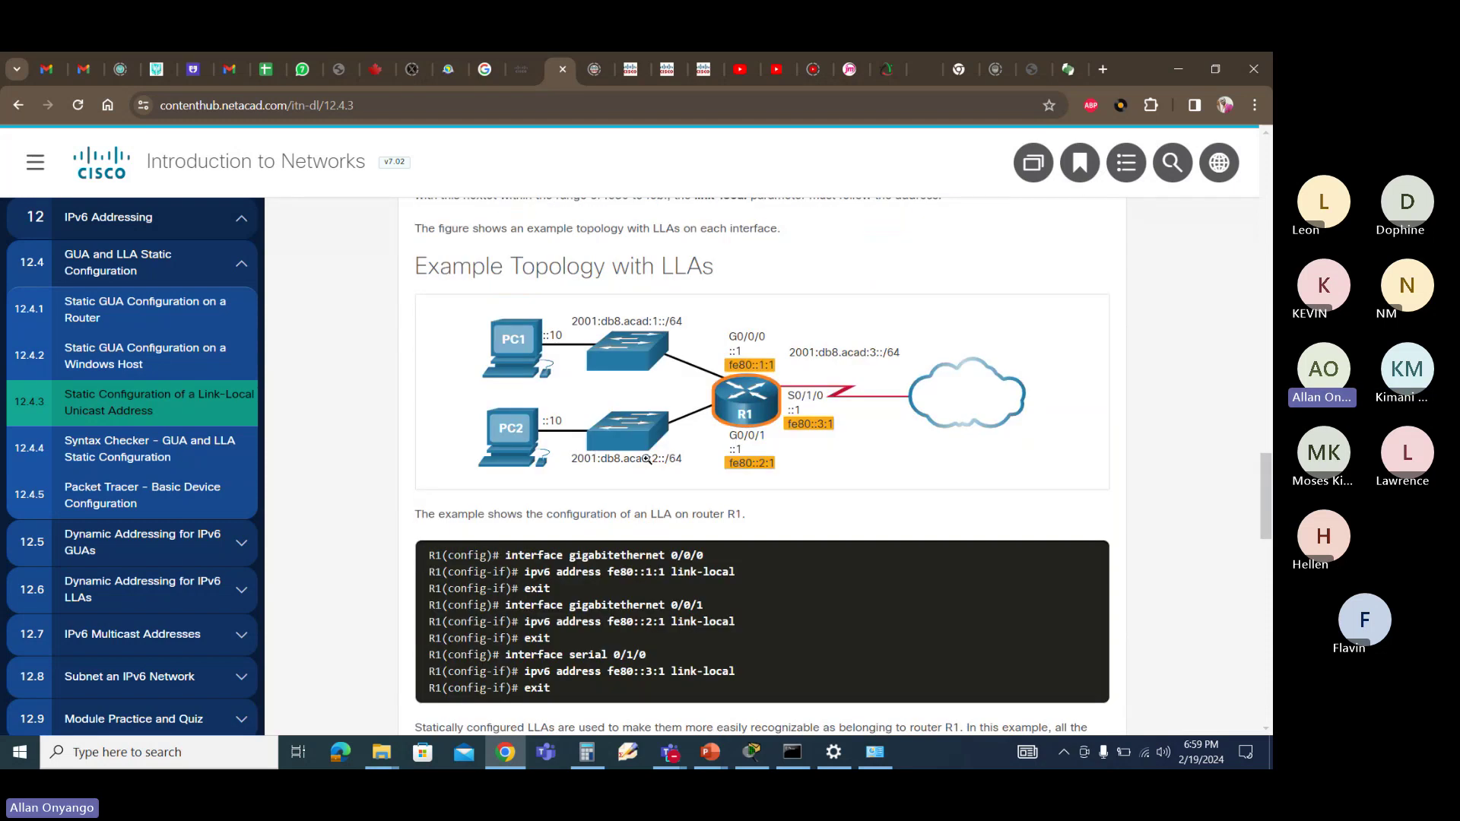
click(669, 457)
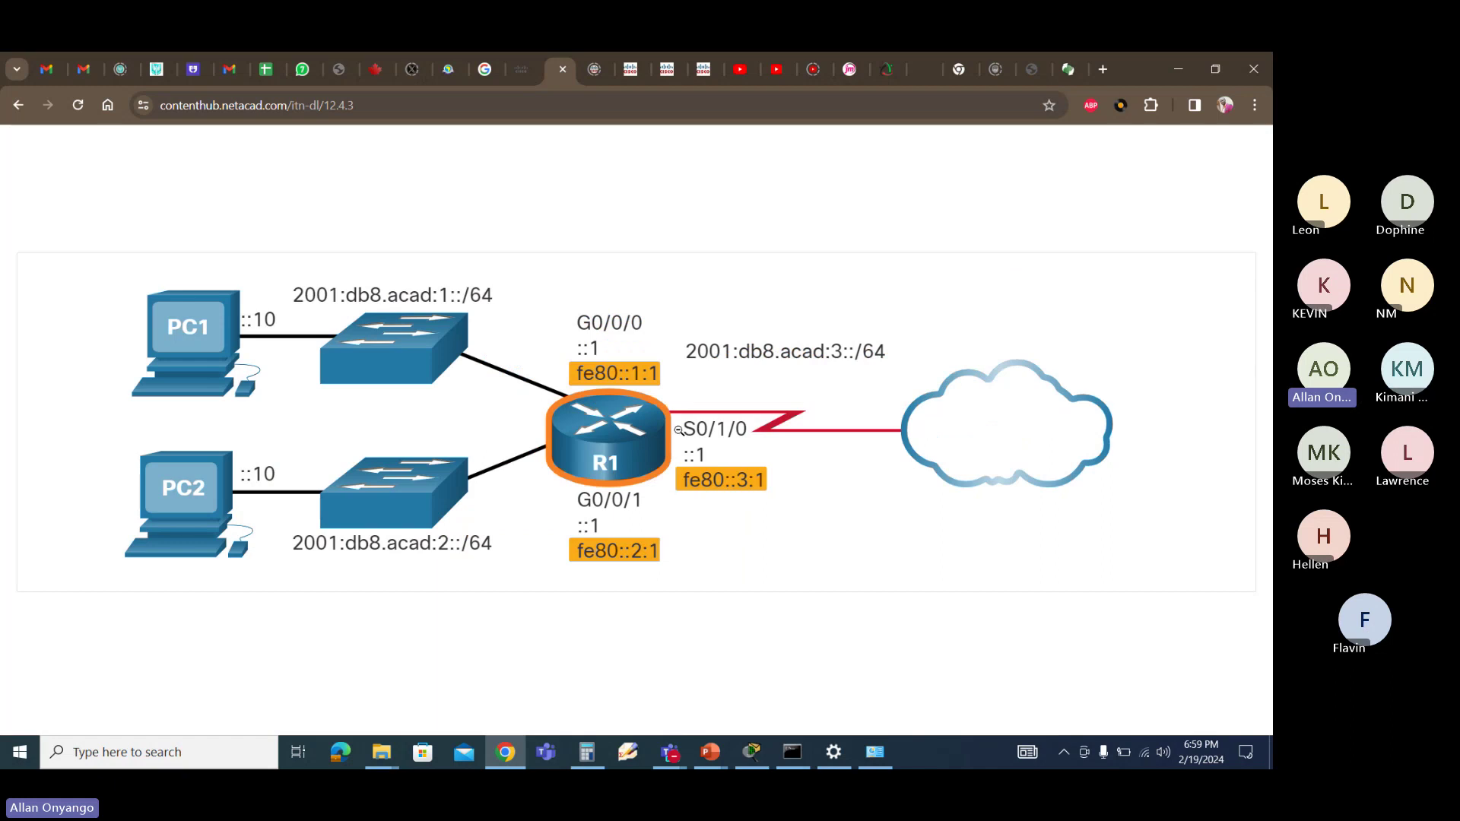